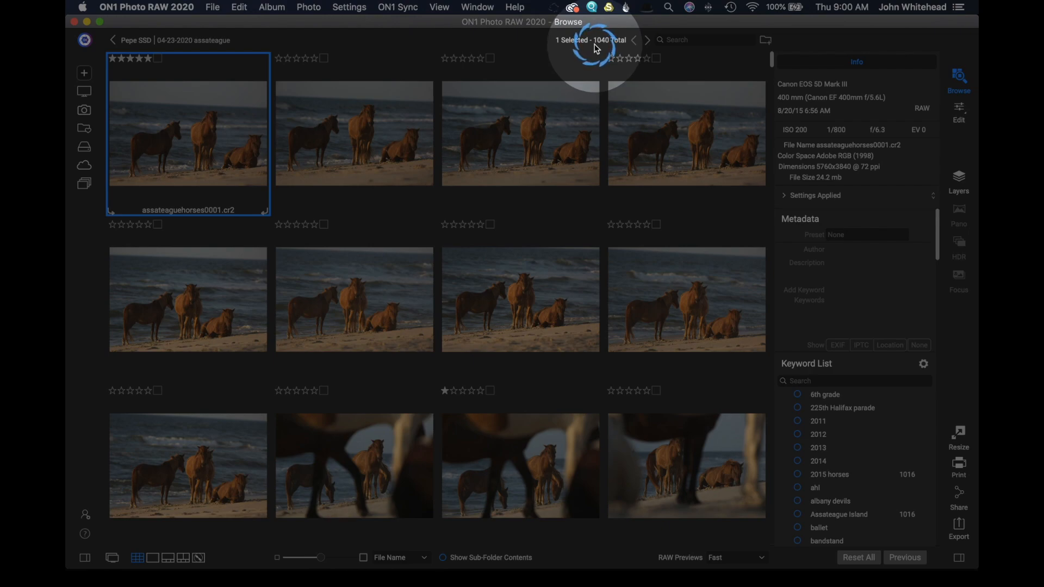
Step: Switch the browser to the filmstrip view and preview assateaguehorses0006.cr2, followed by assateaguehorses0001.cr2
key(super+F1)
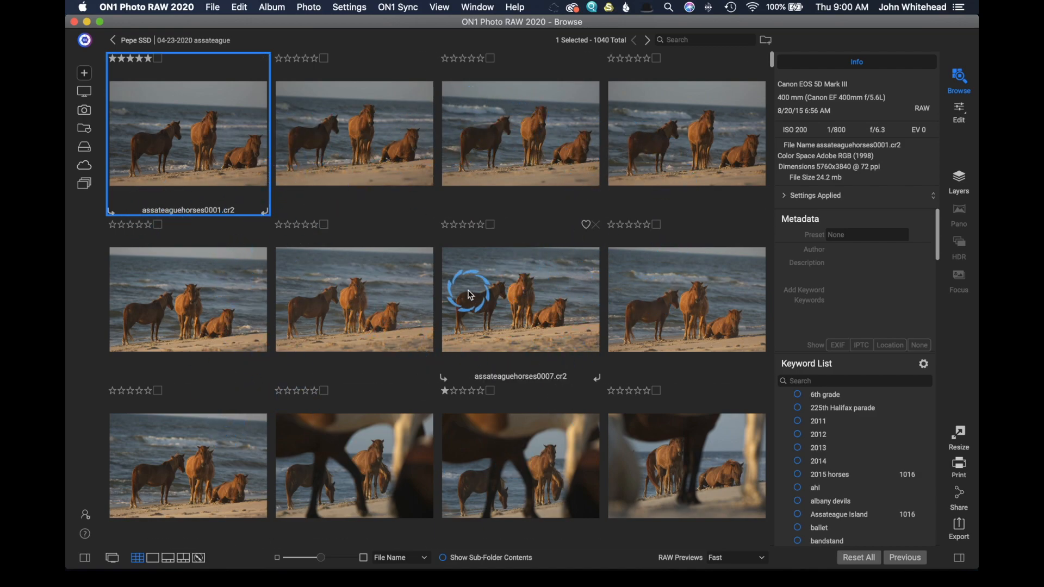
click(168, 560)
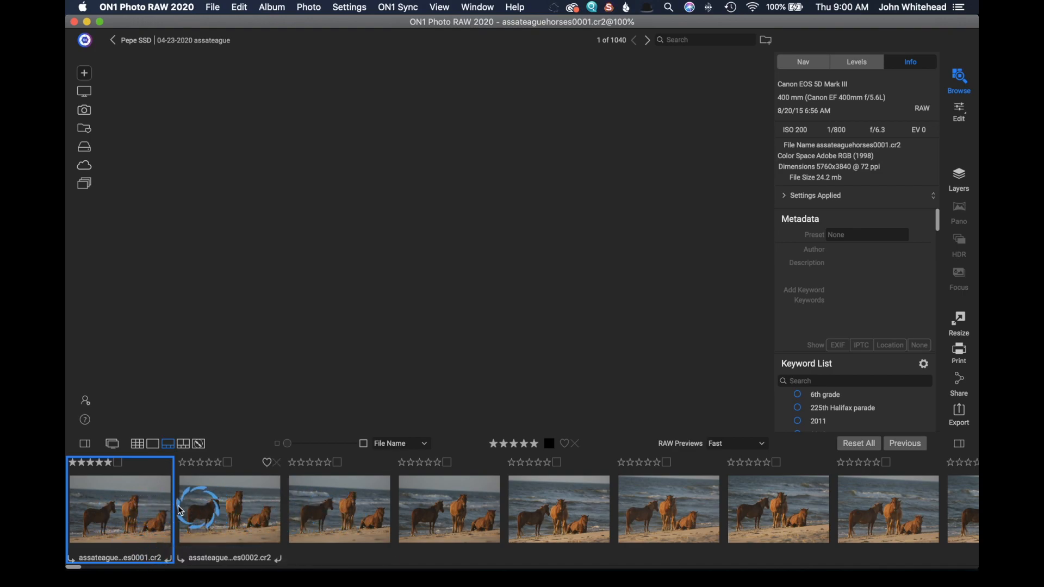
click(664, 509)
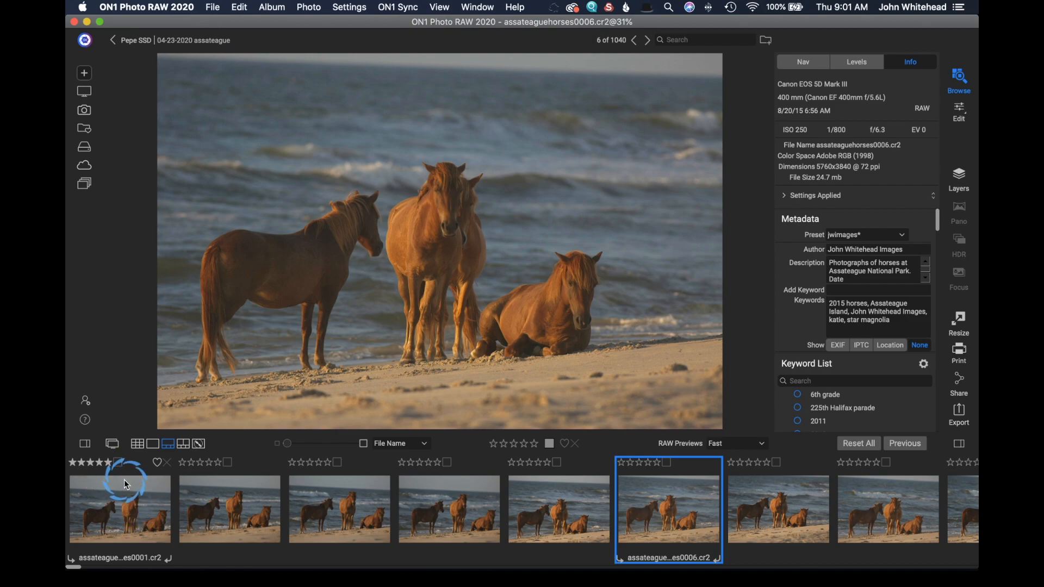
click(120, 506)
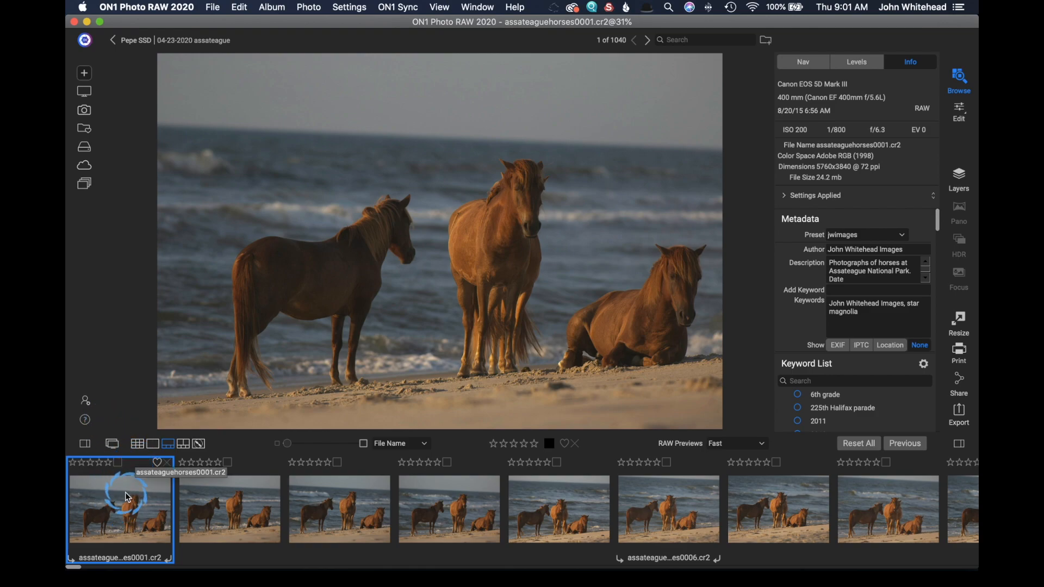
Step: Rate assateaguehorses0001.cr2 three stars and give it a red color label
click(73, 463)
click(82, 462)
click(90, 463)
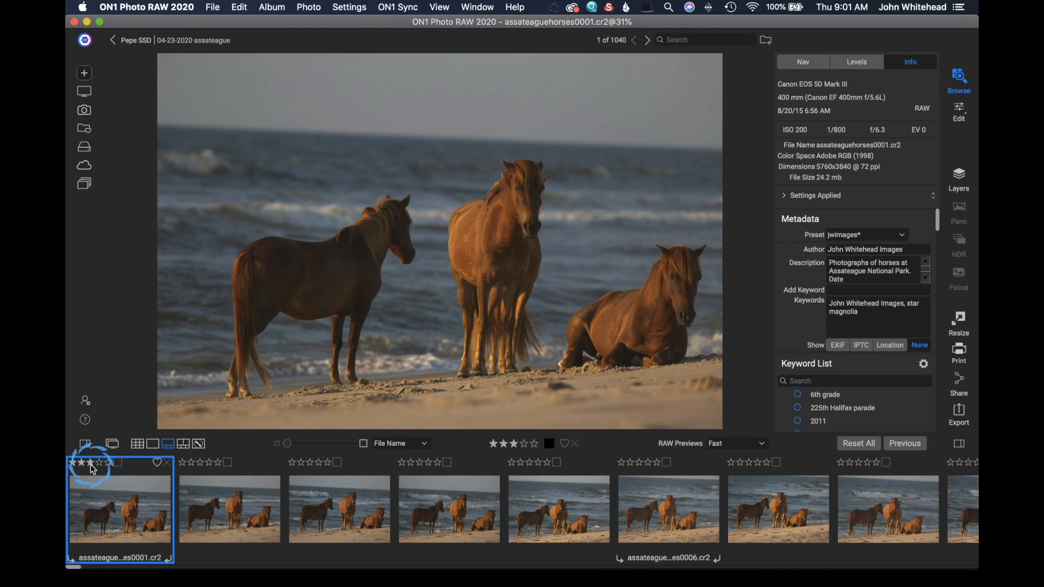
click(119, 465)
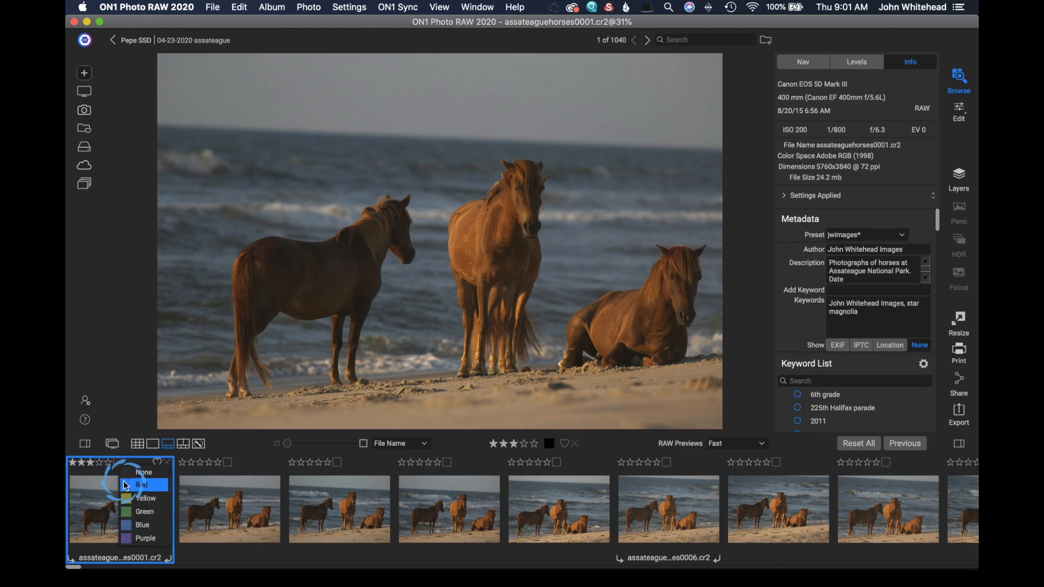
click(133, 484)
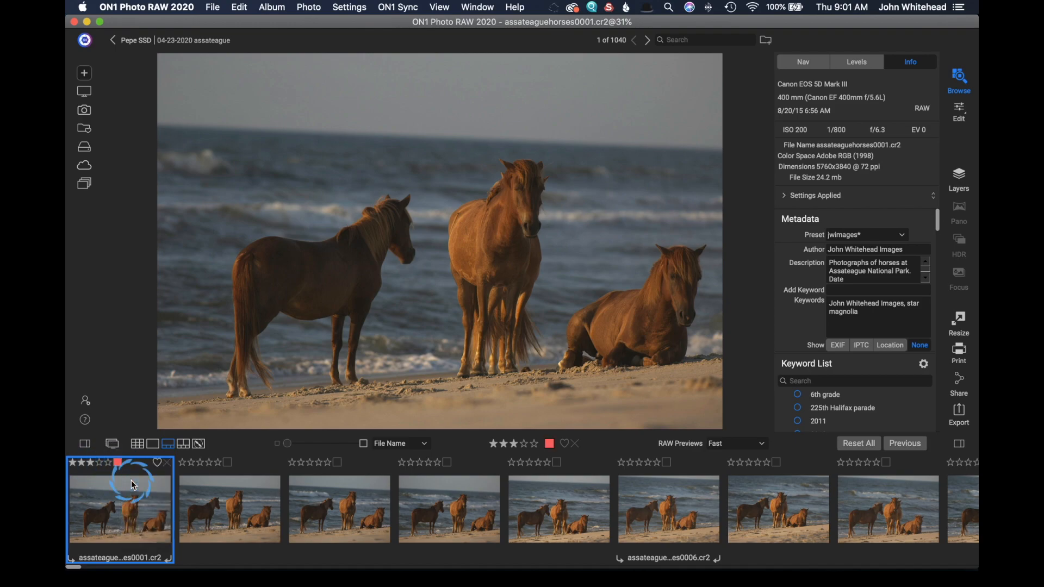
Step: Mark the first photo as liked, change that to disliked, and clear the mark
click(157, 462)
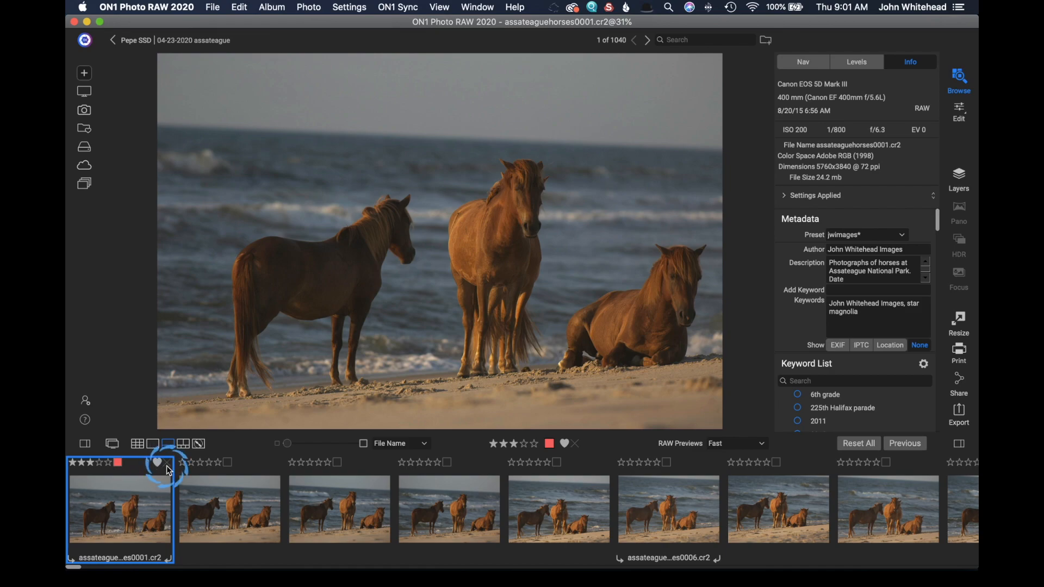
click(167, 463)
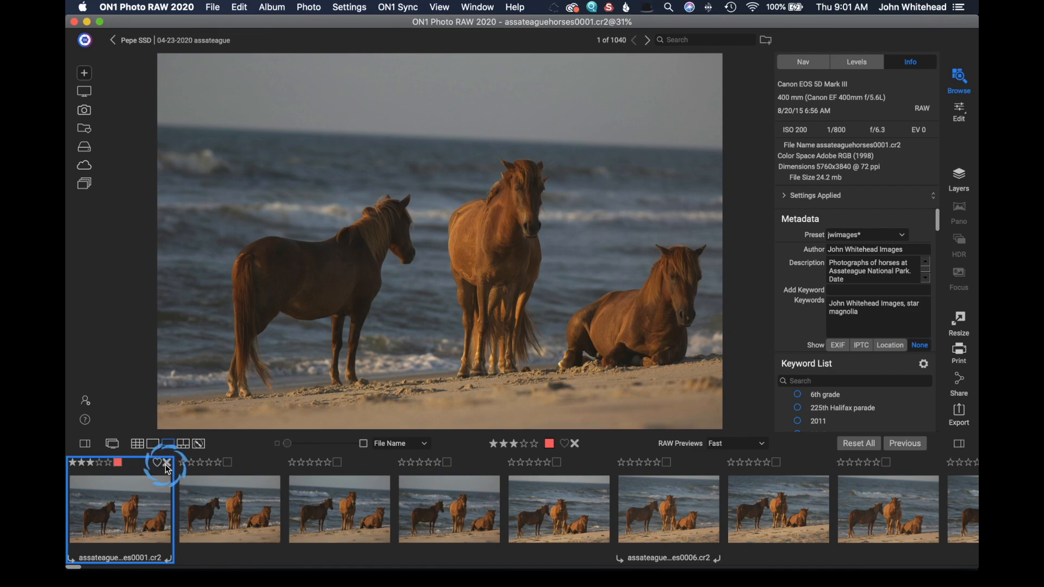
click(166, 468)
click(150, 467)
Step: Clear the star rating and the red color label from the first photo
key(0)
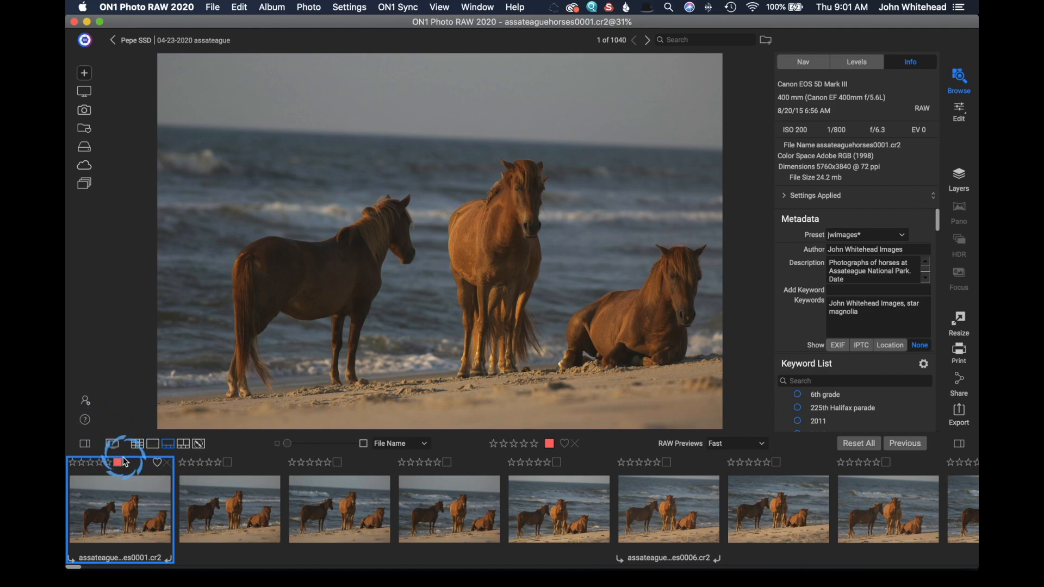
click(126, 462)
click(131, 475)
click(151, 468)
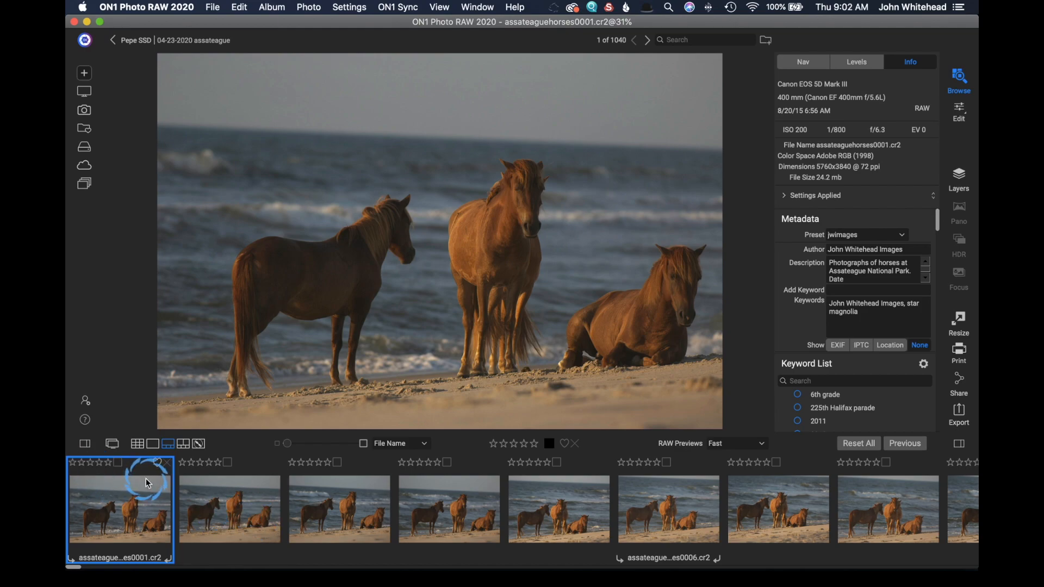
Step: Examine the available color label, star rating and like commands for photos together with their keyboard shortcuts
click(320, 7)
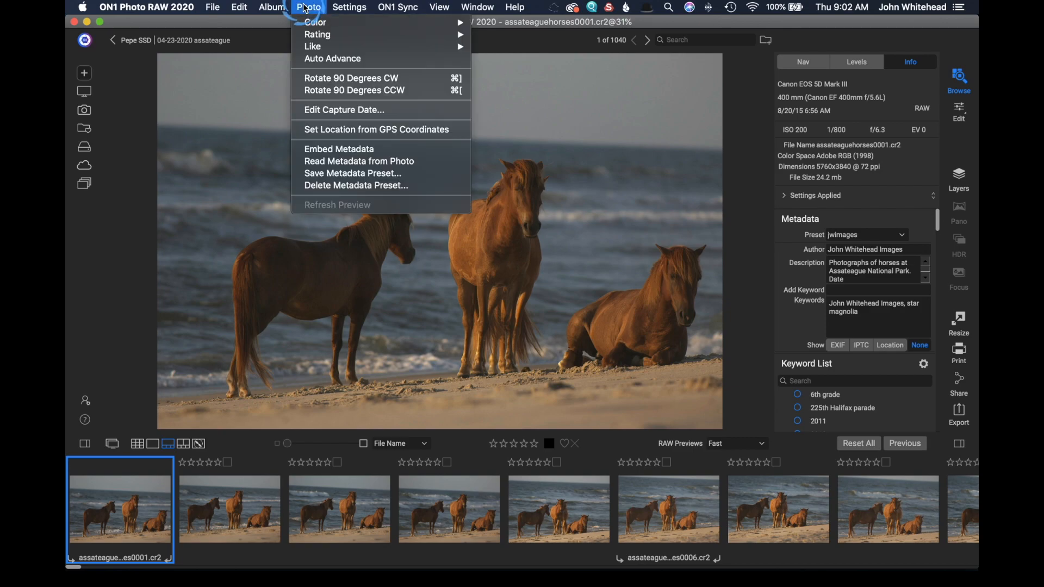
mouse_move(310, 23)
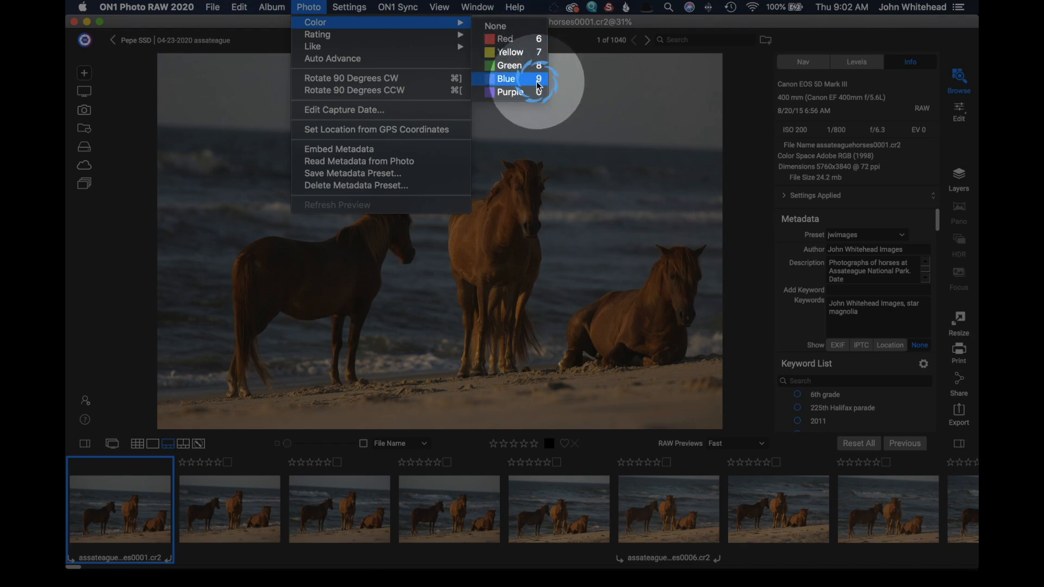
mouse_move(450, 36)
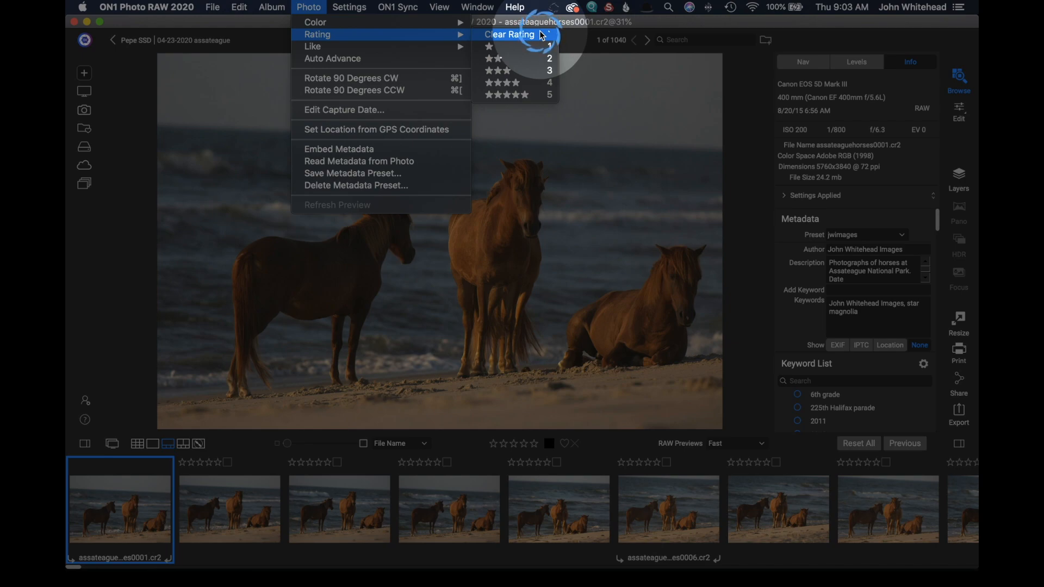
mouse_move(377, 52)
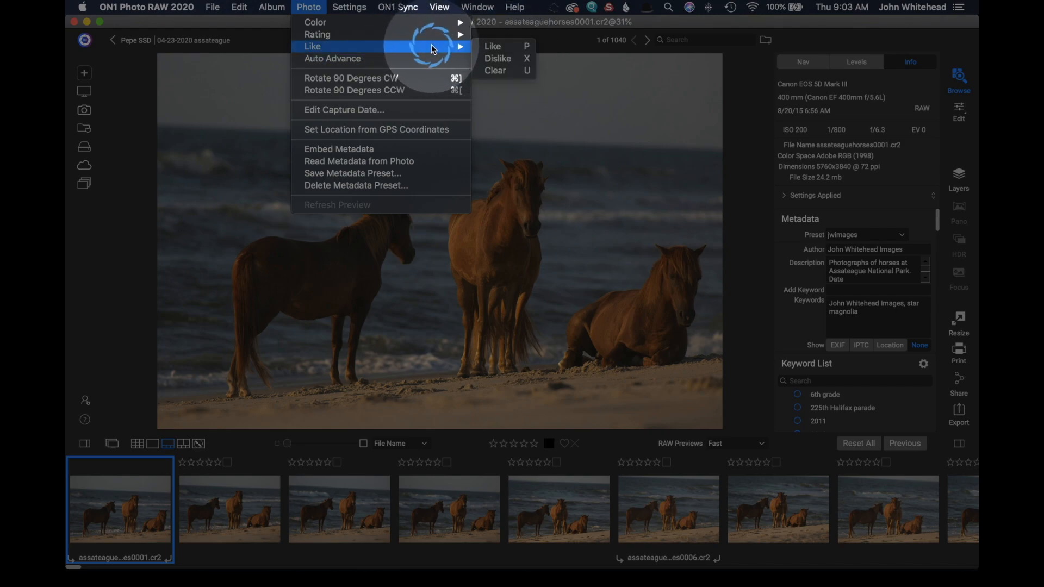
mouse_move(406, 36)
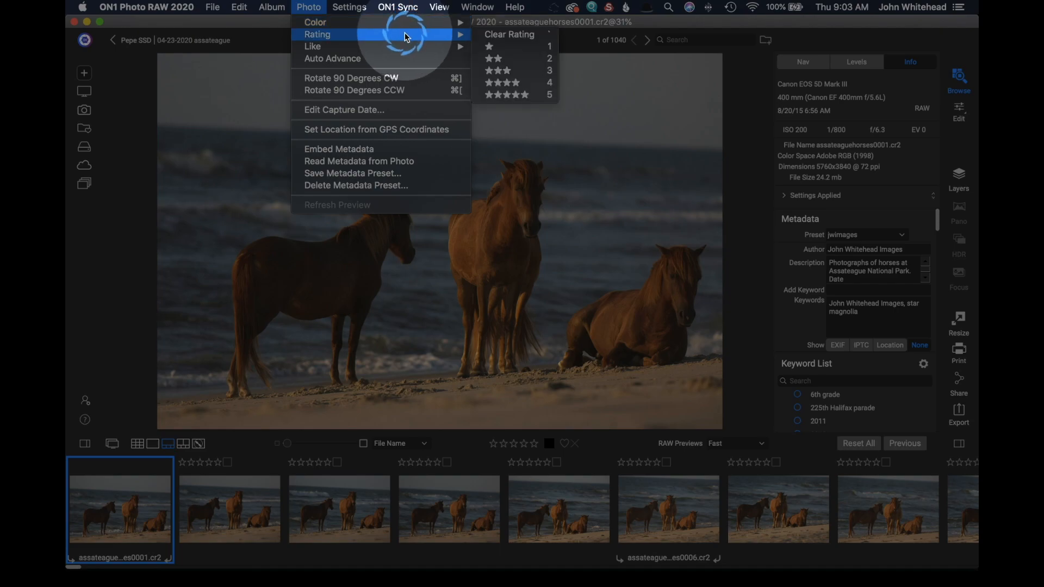
key(super+F1)
click(404, 36)
Step: Compare the first few horse photos in the filmstrip by stepping forward and back to assateaguehorses0001.cr2
click(116, 497)
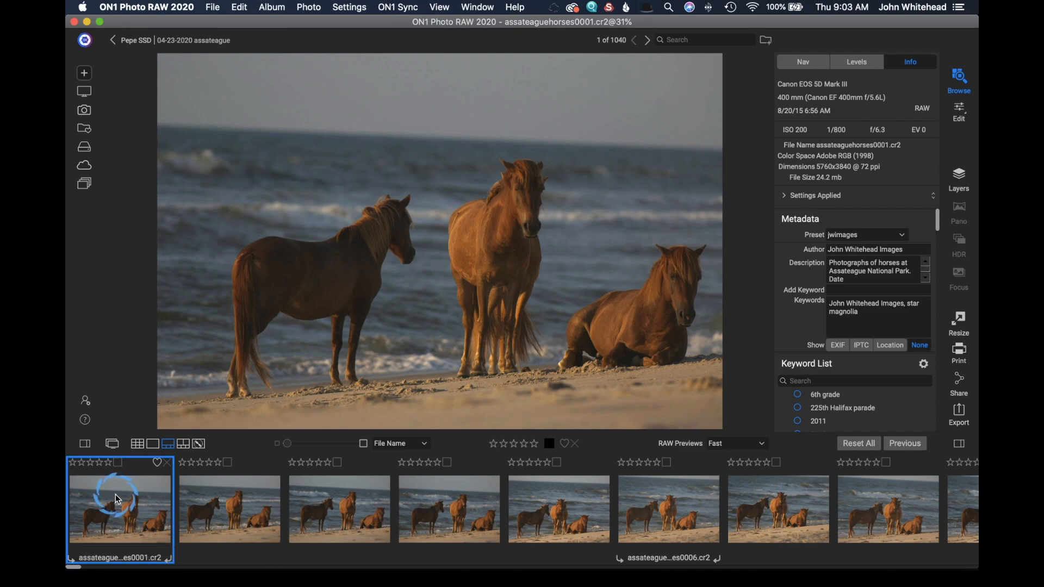
key(Right)
key(Right)
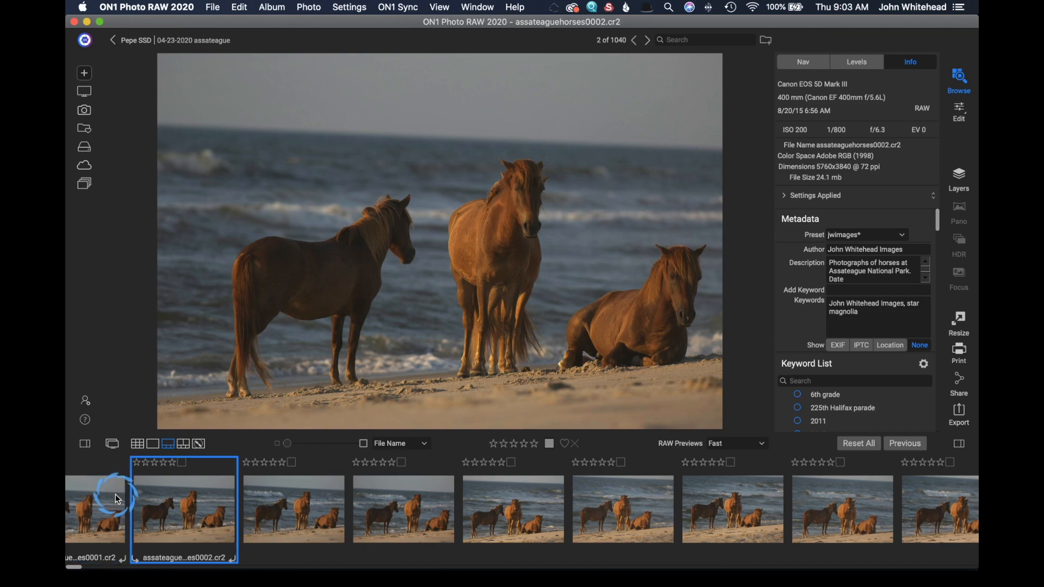
key(Left)
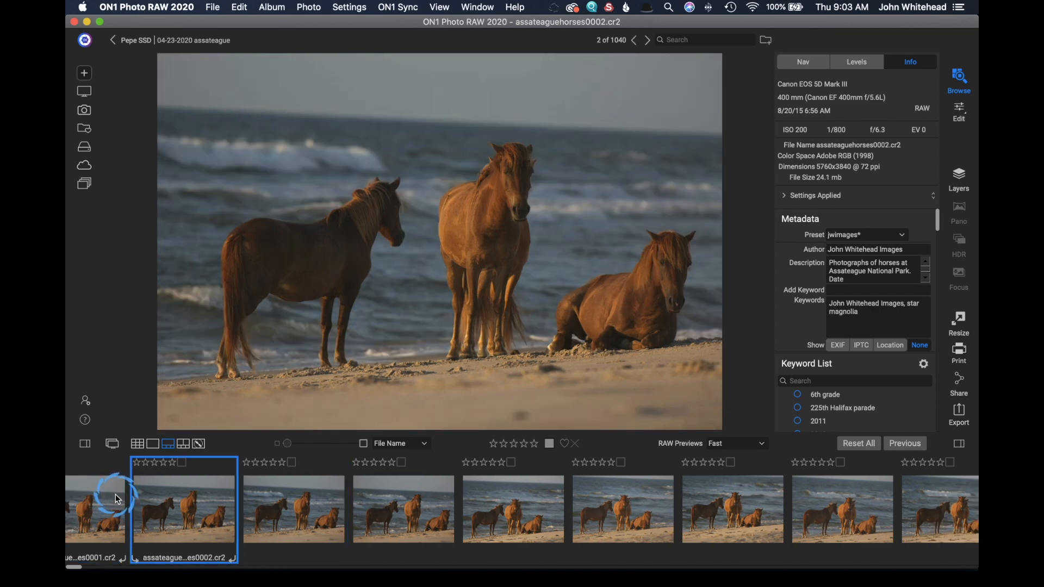
click(116, 498)
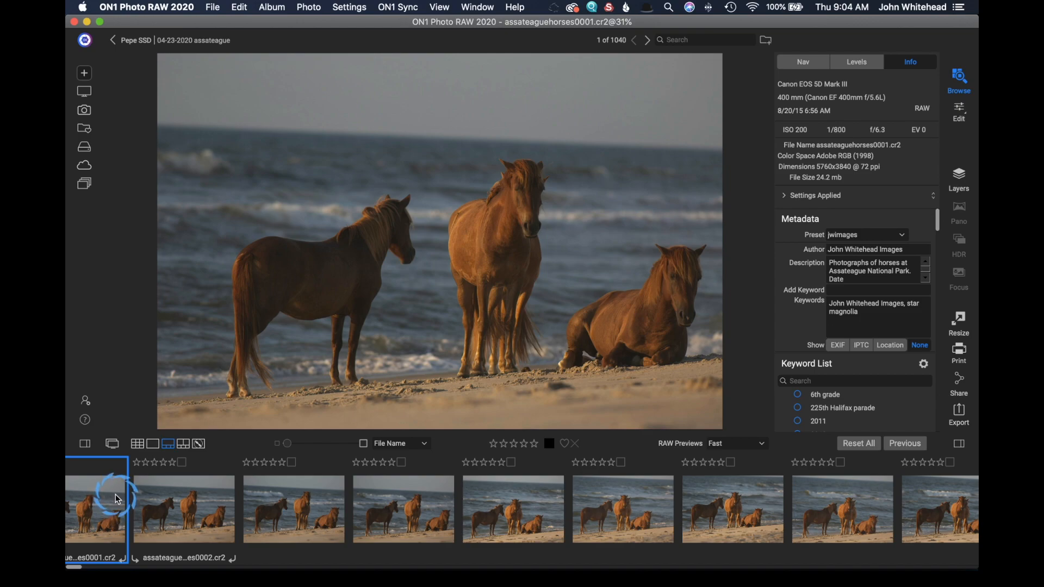
Step: Rate assateaguehorses0002.cr2 one star
key(Right)
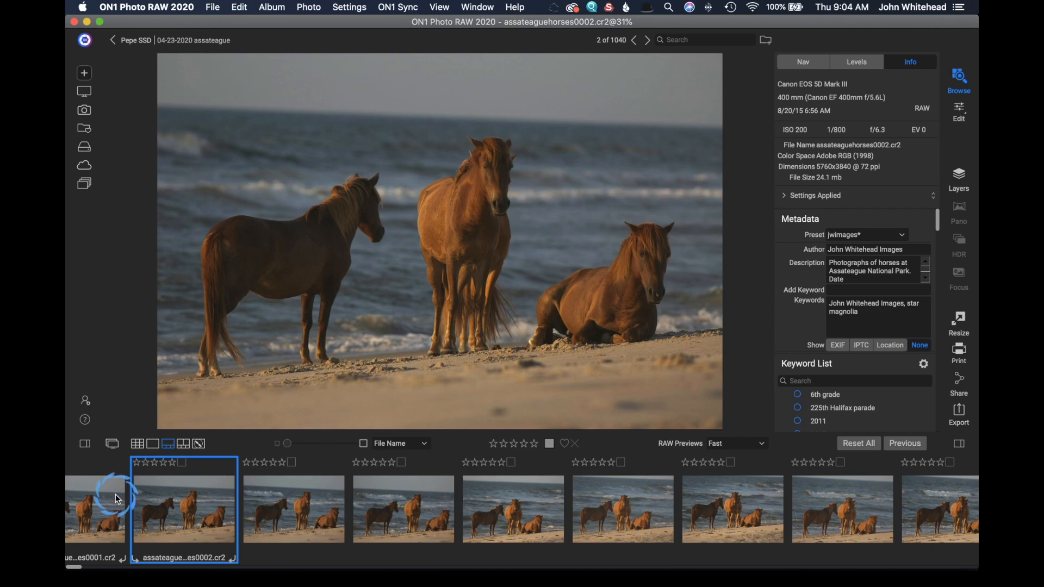
key(1)
click(136, 465)
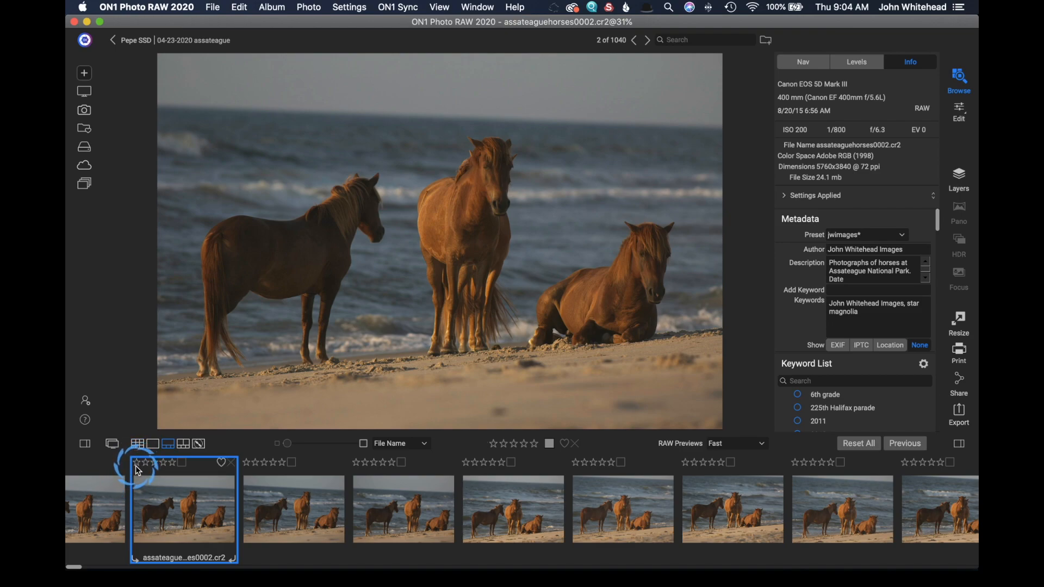
click(136, 466)
Step: Advance through the next similar shots and rate assateaguehorses0006.cr2 one star
key(Right)
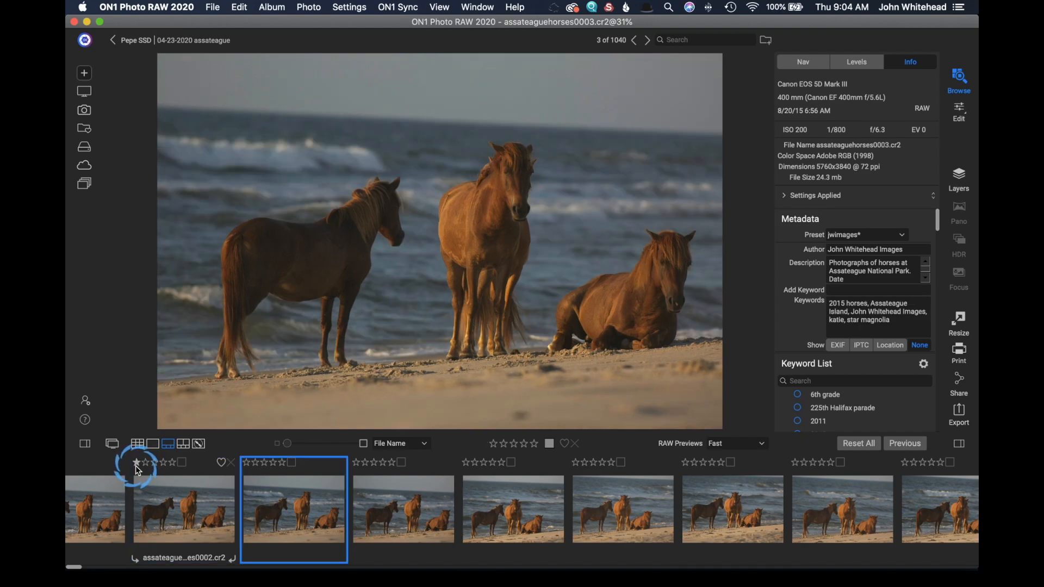
key(Right)
key(Right)
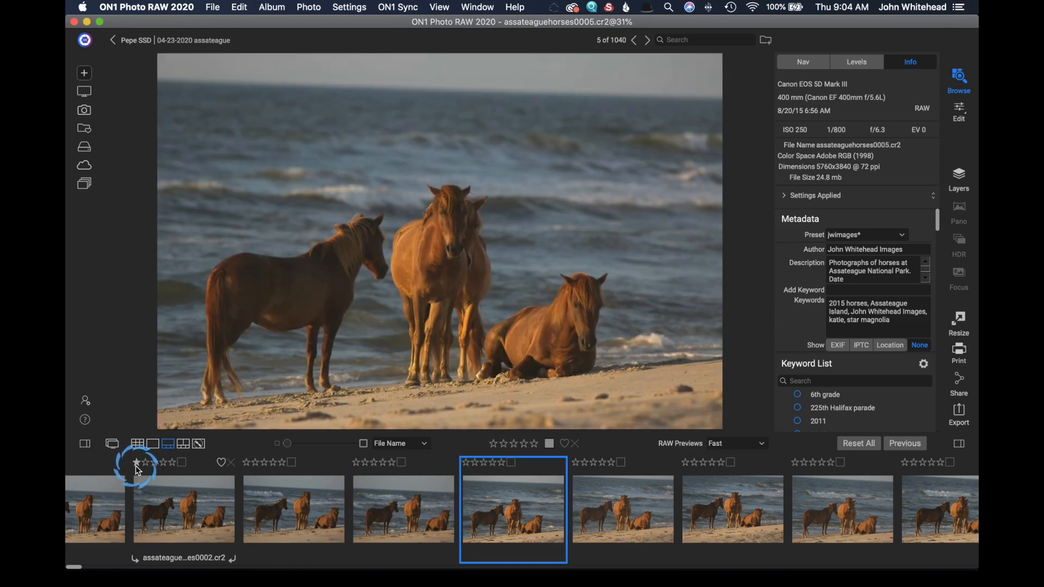
key(Right)
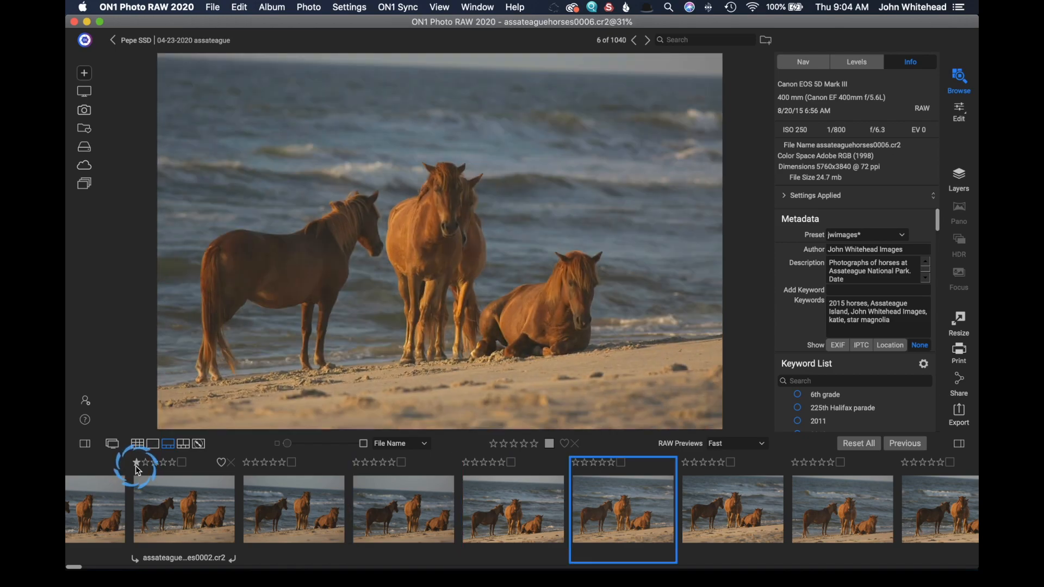
key(1)
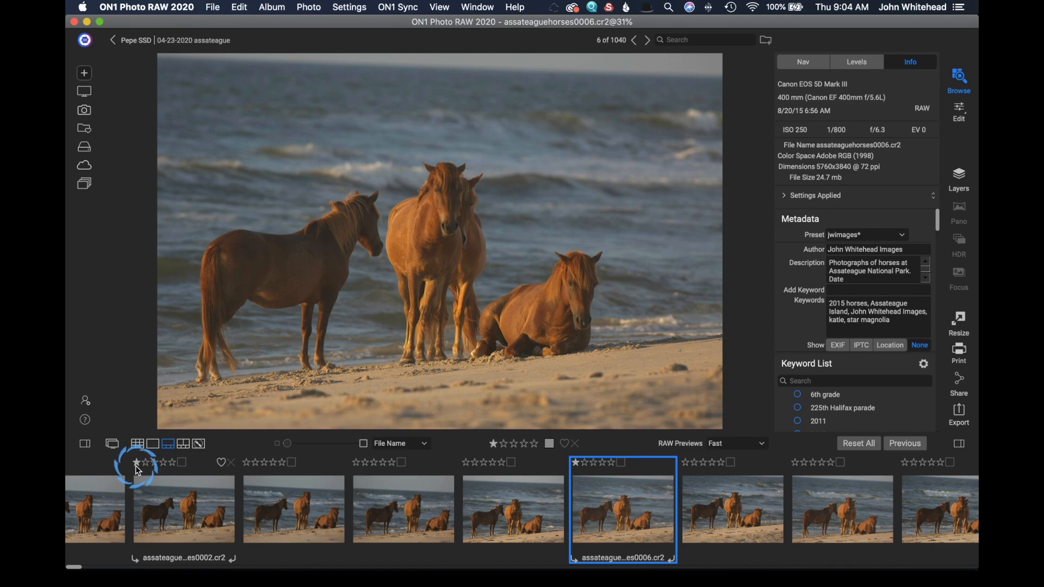
Step: Advance to assateaguehorses0009.cr2 and rate it one star
key(Right)
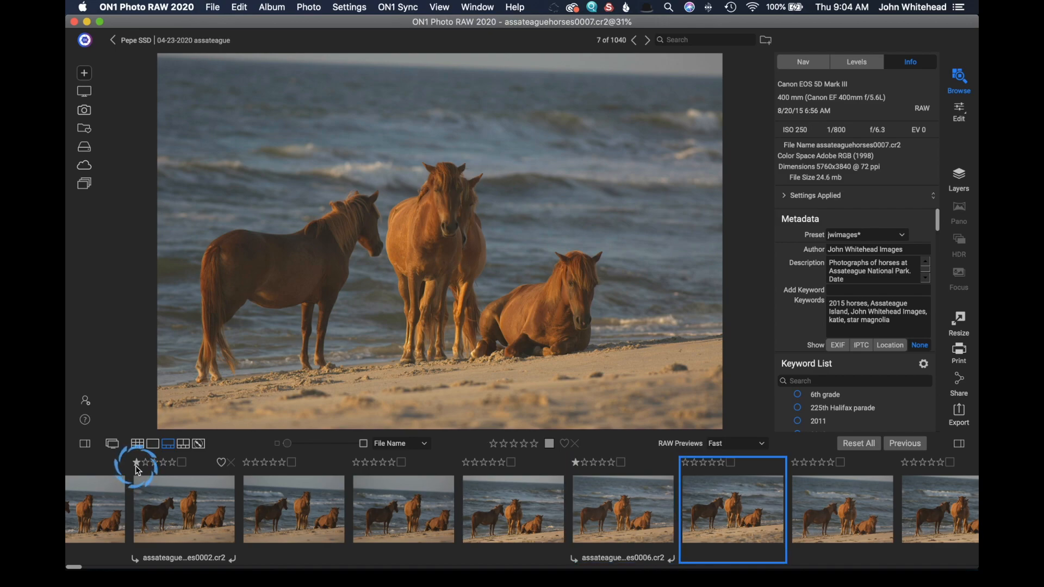
key(Right)
key(Right)
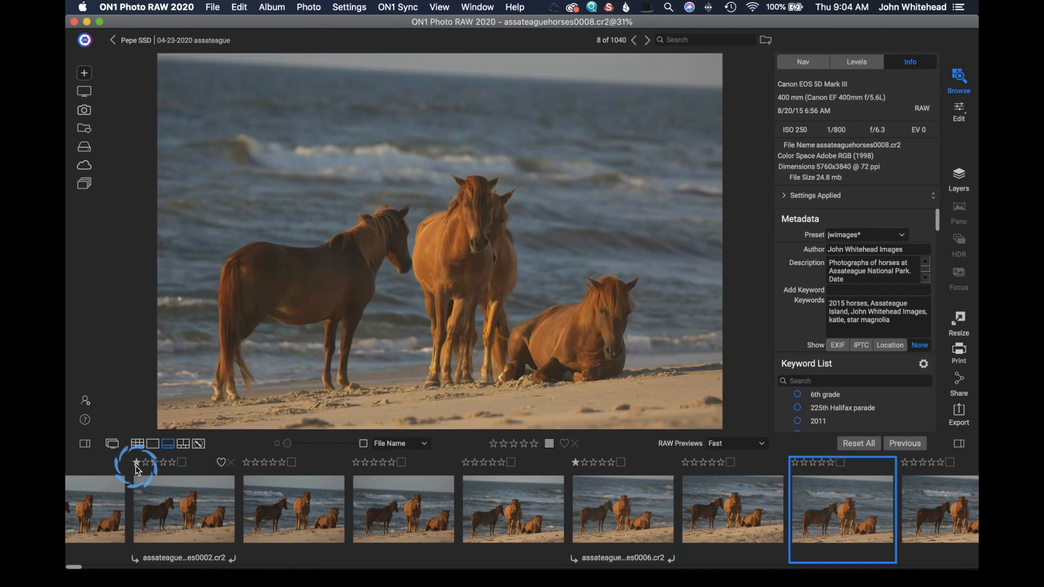
key(1)
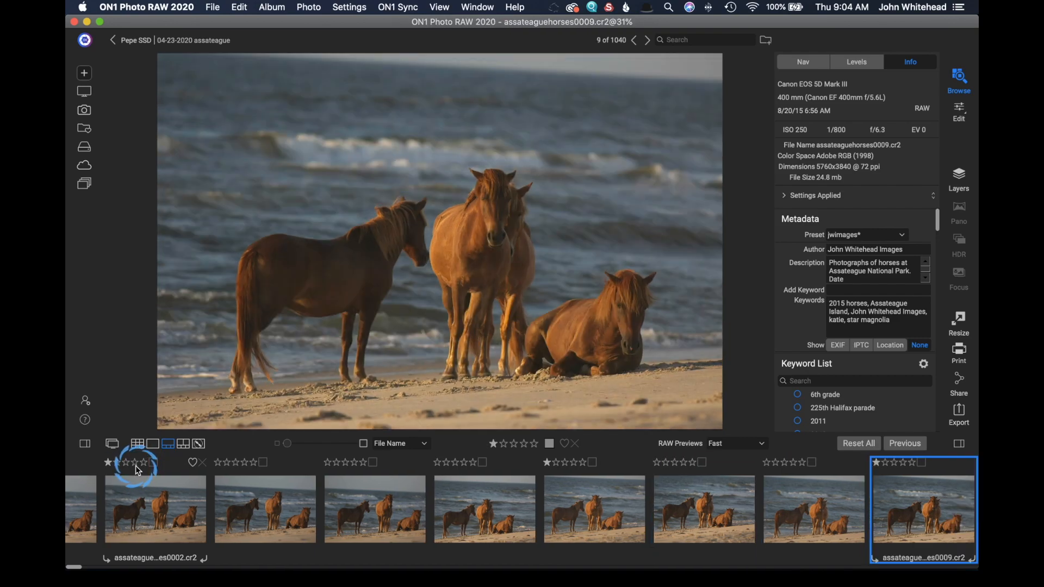
Step: Review the following photos one by one up to assateaguehorses0031.cr2, looking for further one-star candidates
key(Right)
key(Right)
key(Right)
key(Right)
key(Right)
key(Right)
key(Right)
key(Right)
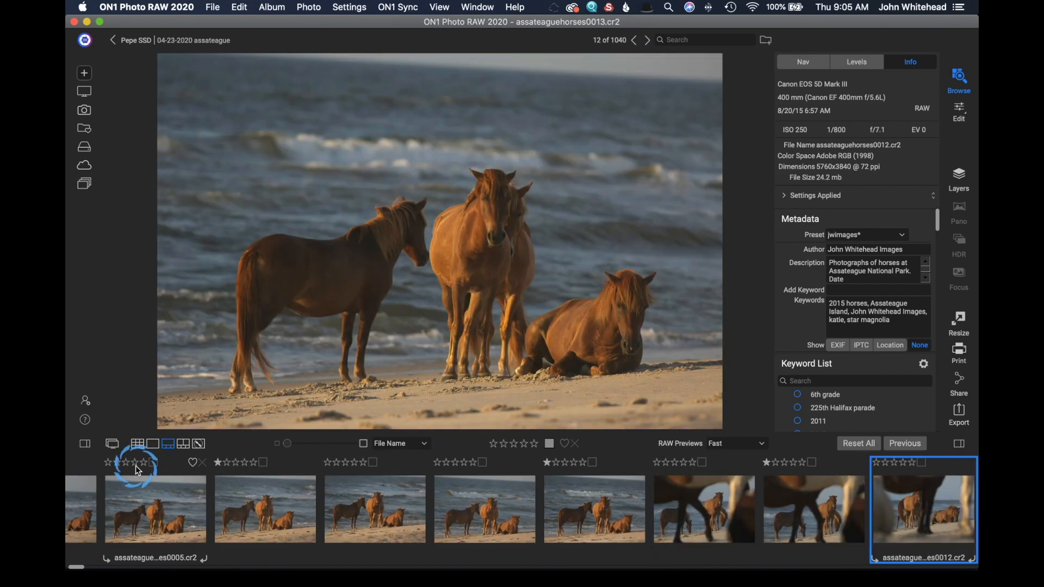
key(Right)
key(Right)
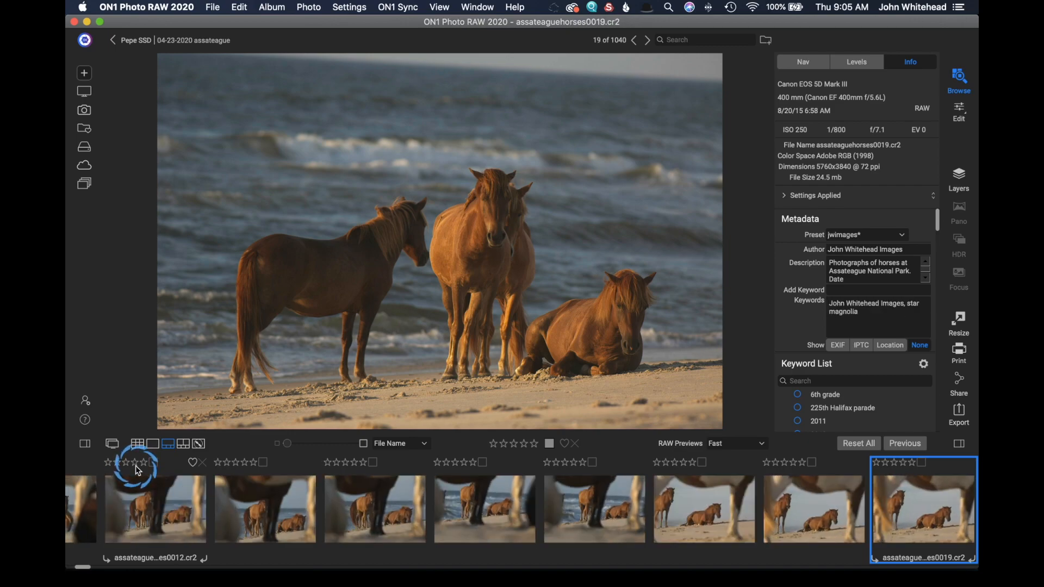
key(Right)
key(Right)
key(Right)
key(Right)
key(Right)
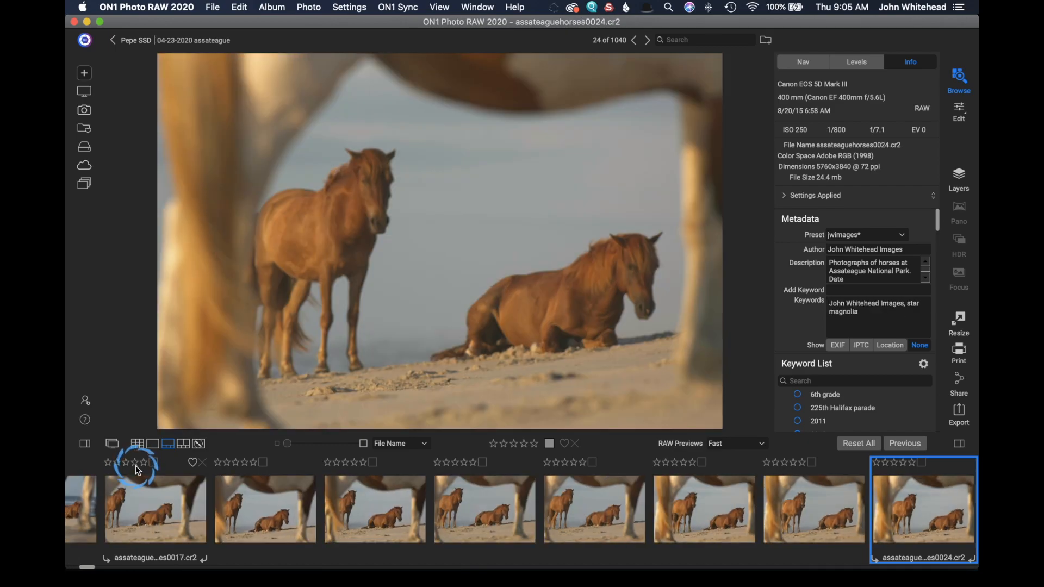
key(Right)
key(Right)
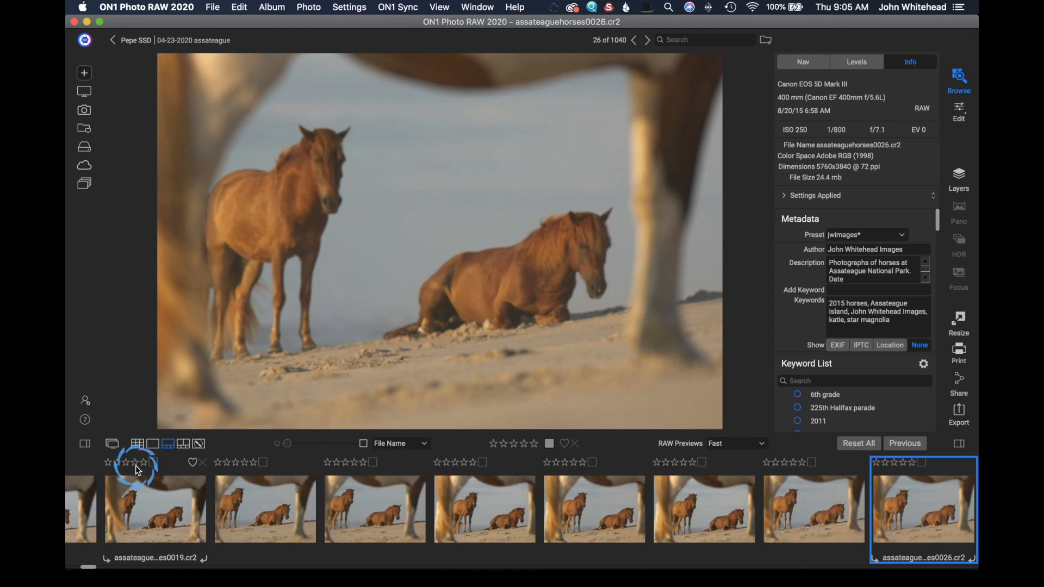
key(Right)
key(Right)
key(Right)
key(Right)
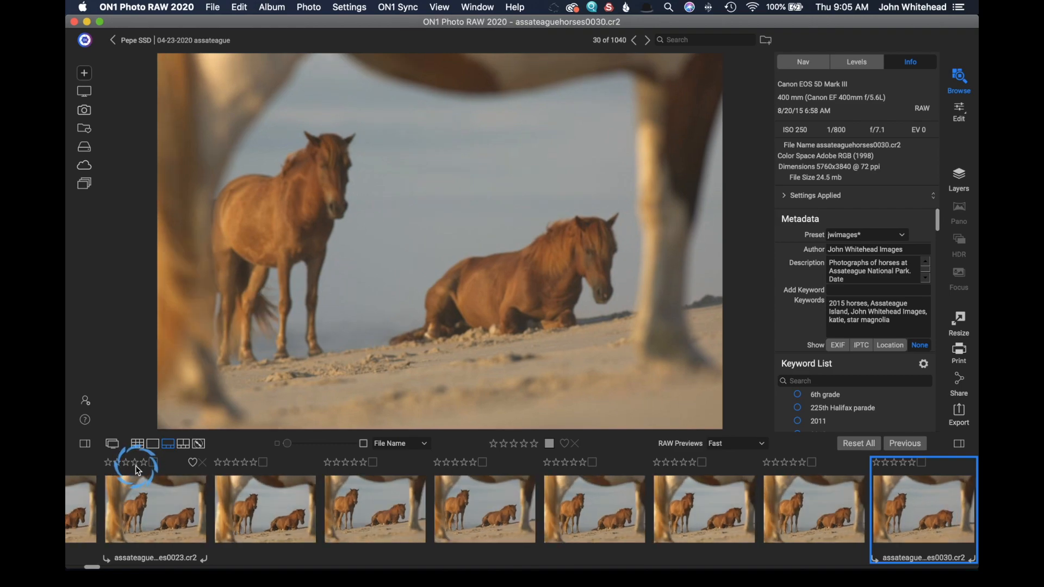
key(Right)
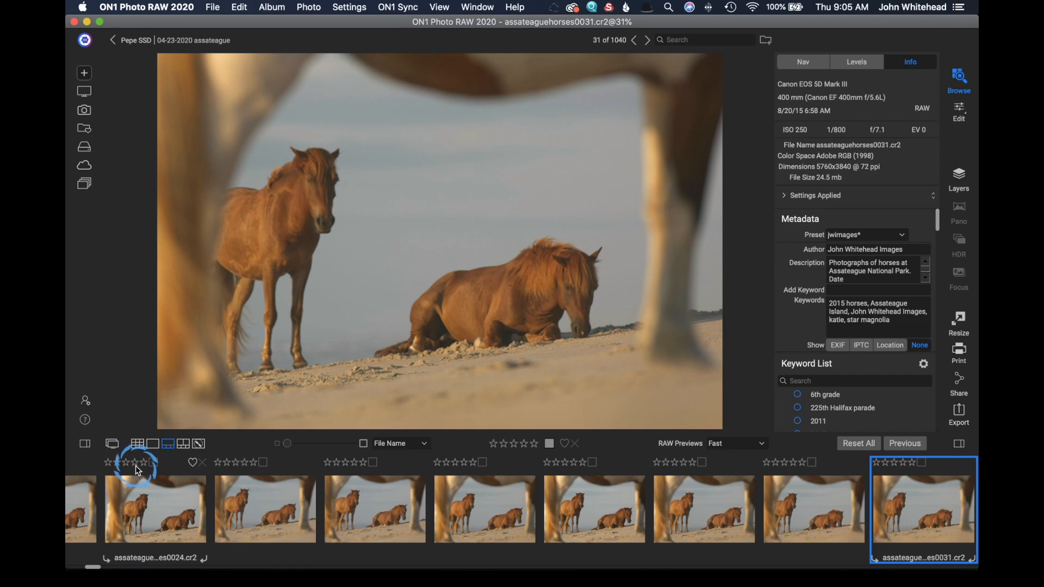
Step: Advance through the vertical palomino horse portraits, rating assateaguehorses0033.cr2 and assateaguehorses0035.cr2 one star
key(Right)
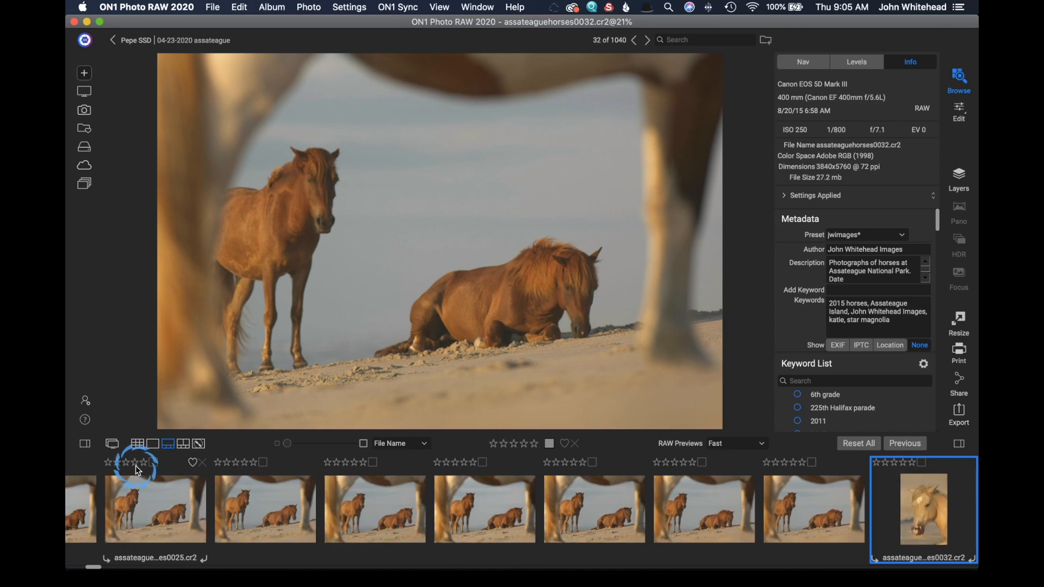
key(Right)
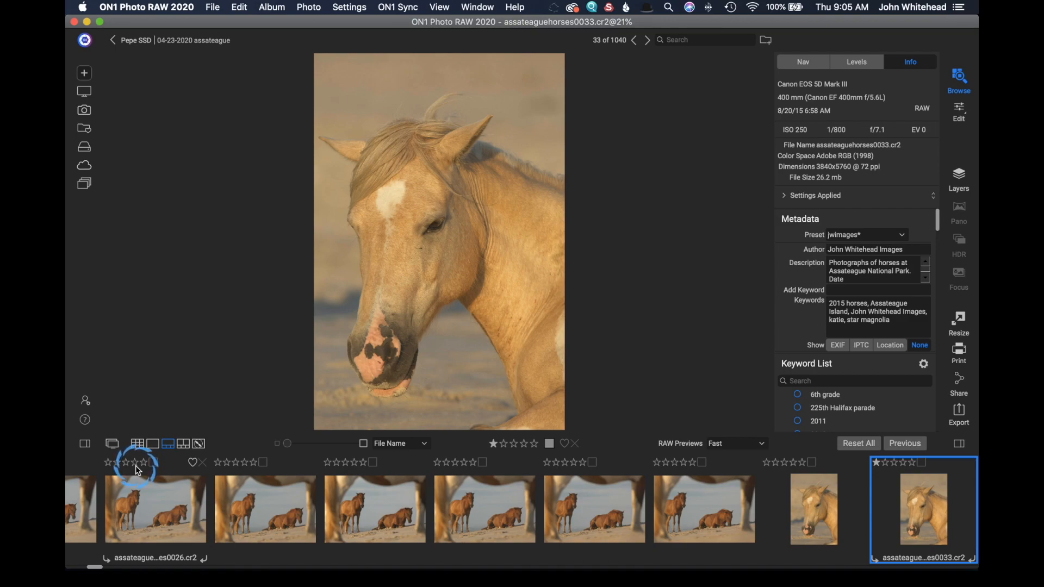
key(Right)
key(Right)
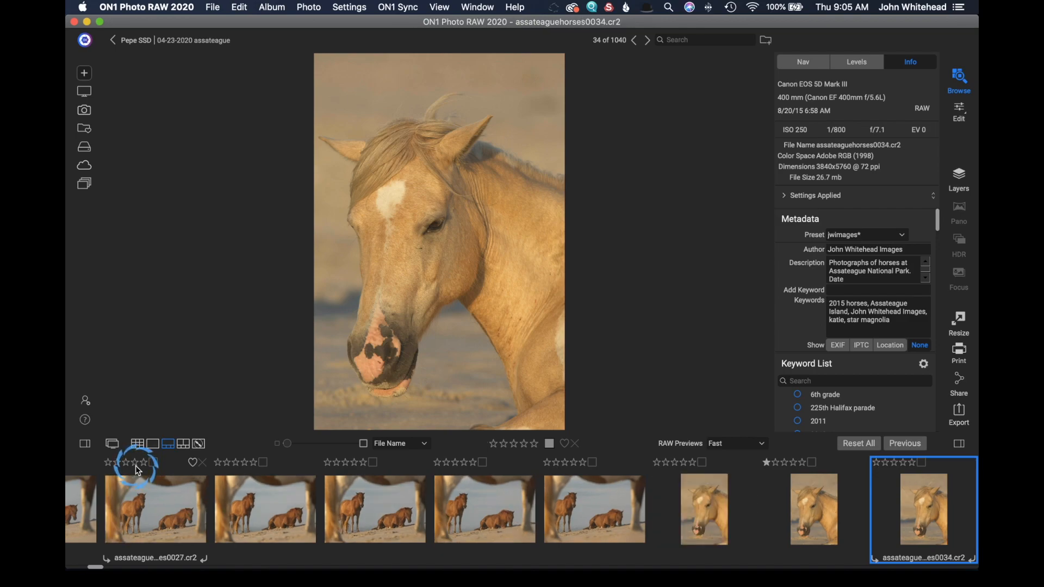
key(Right)
key(Right)
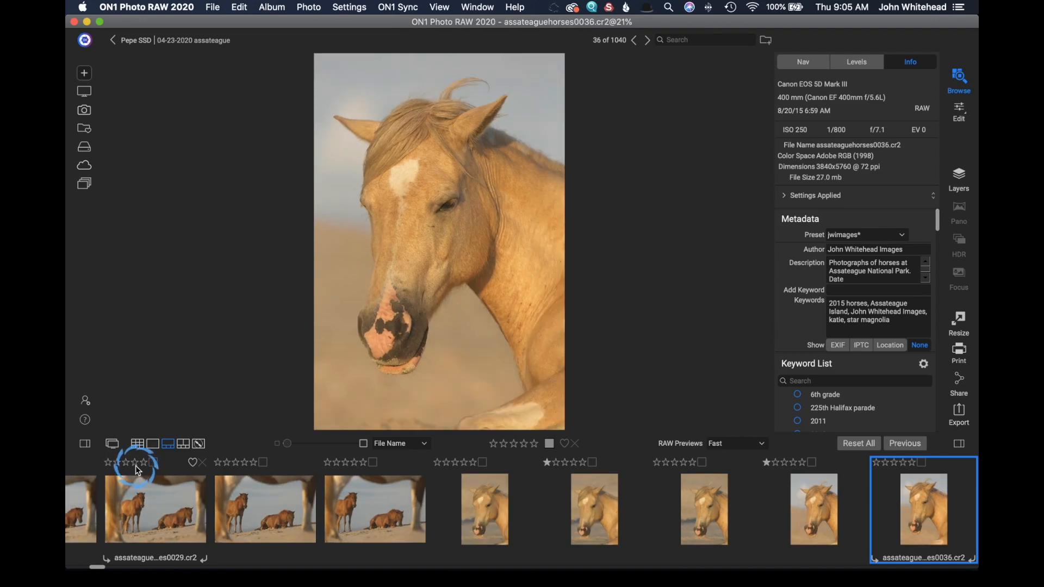
Step: Advance to the horizontal palomino shots, rate assateaguehorses0039.cr2 and assateaguehorses0040.cr2 one star, and give assateaguehorses0040.cr2 a red label
key(Right)
key(Right)
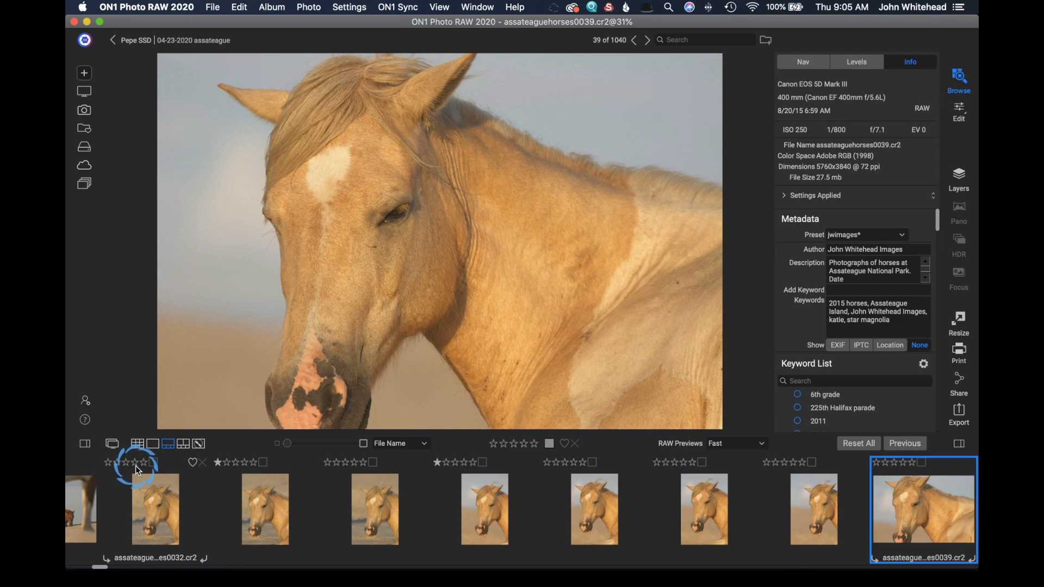
key(Right)
key(Right)
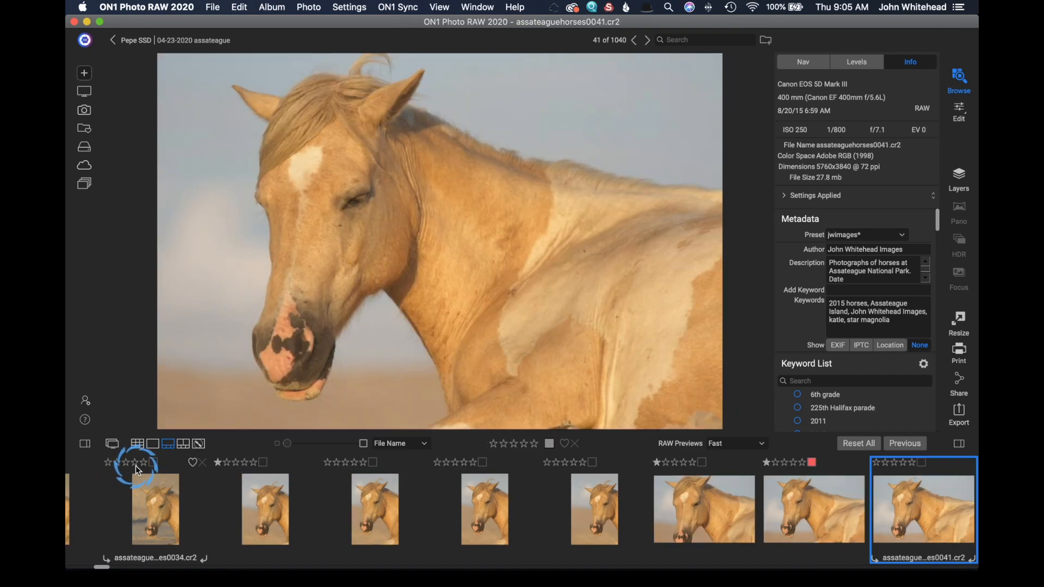
Step: Advance past the remaining palomino shots to assateaguehorses0047.cr2 and rate it one star
key(Right)
key(Right)
key(Right)
key(Right)
key(Right)
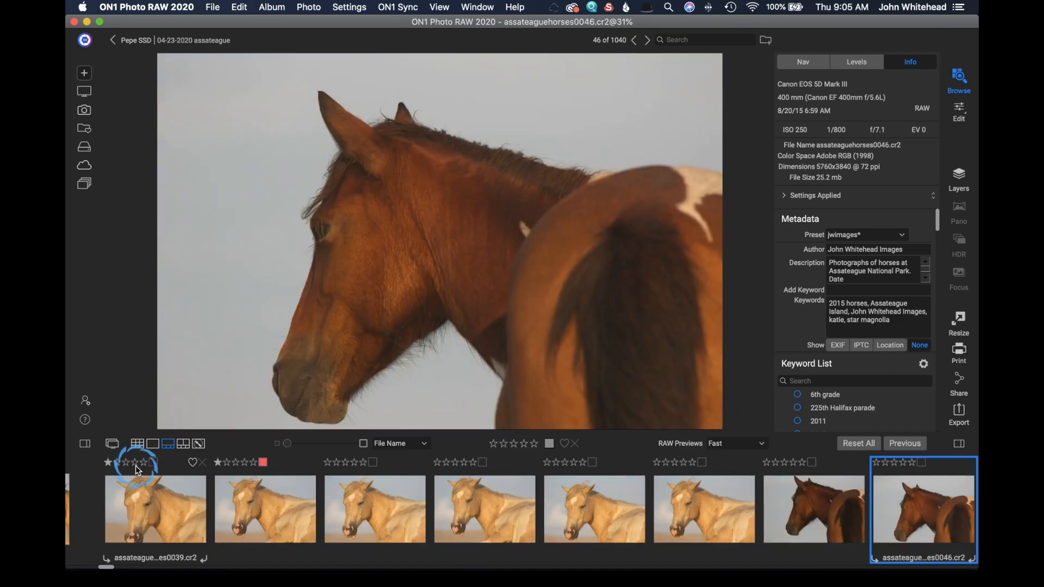
key(Right)
key(1)
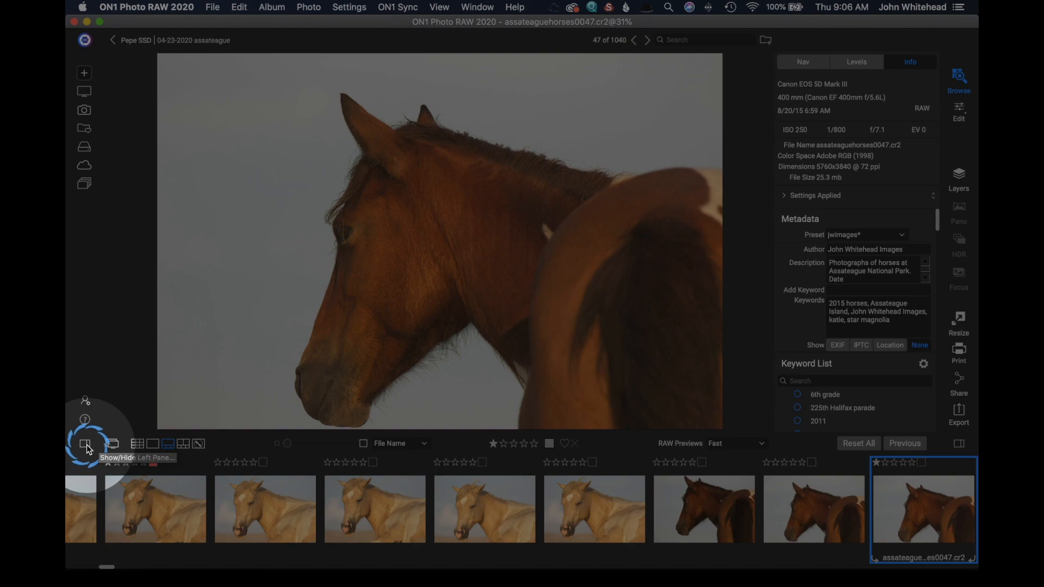
Step: Enable Advanced Search and filter the folder to photos with the red colour label
click(86, 444)
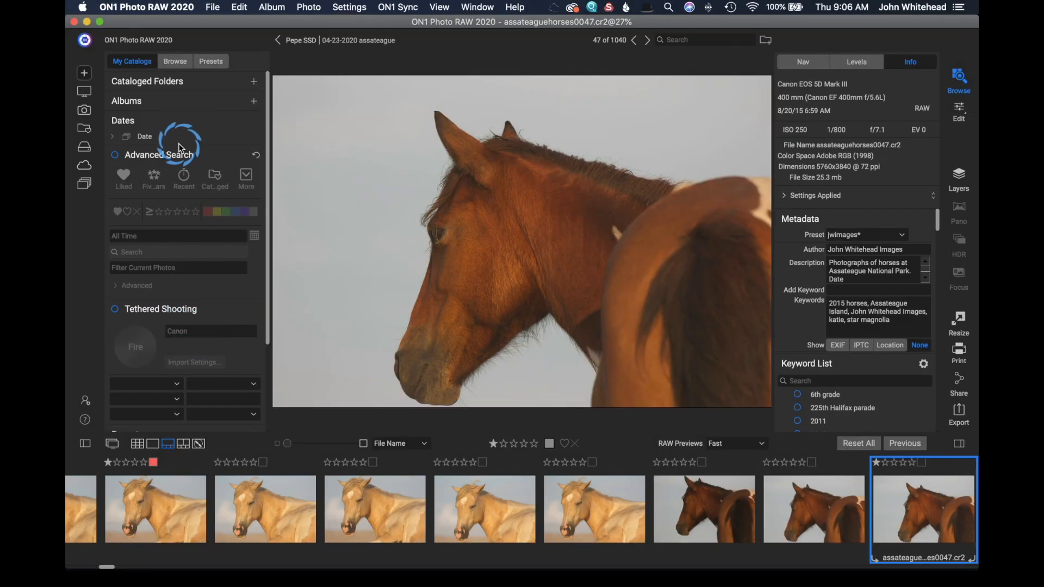
click(115, 156)
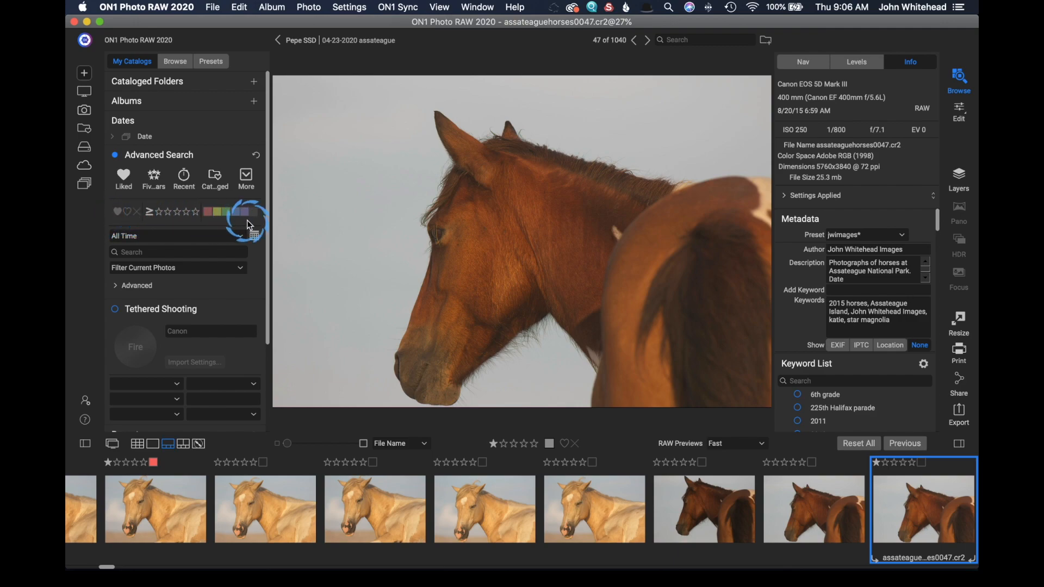
click(209, 215)
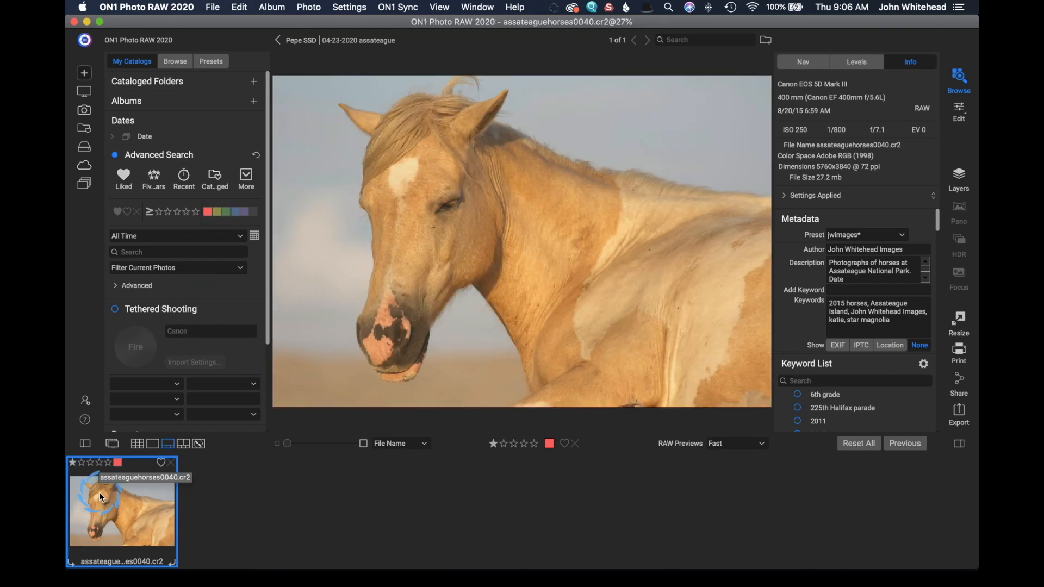
Step: Remove the red label filter and filter the photos to one star or higher
click(203, 211)
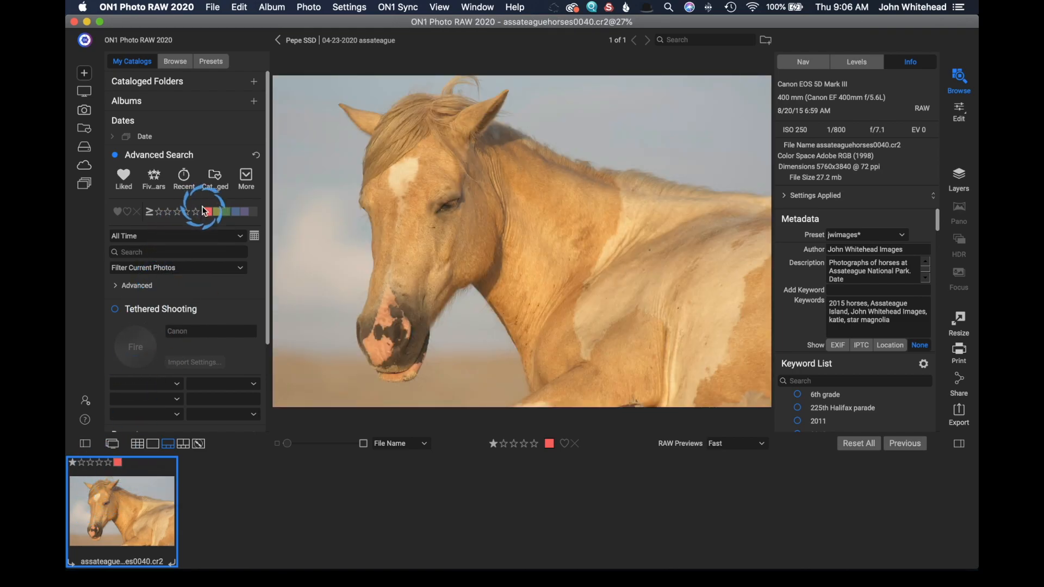
click(207, 214)
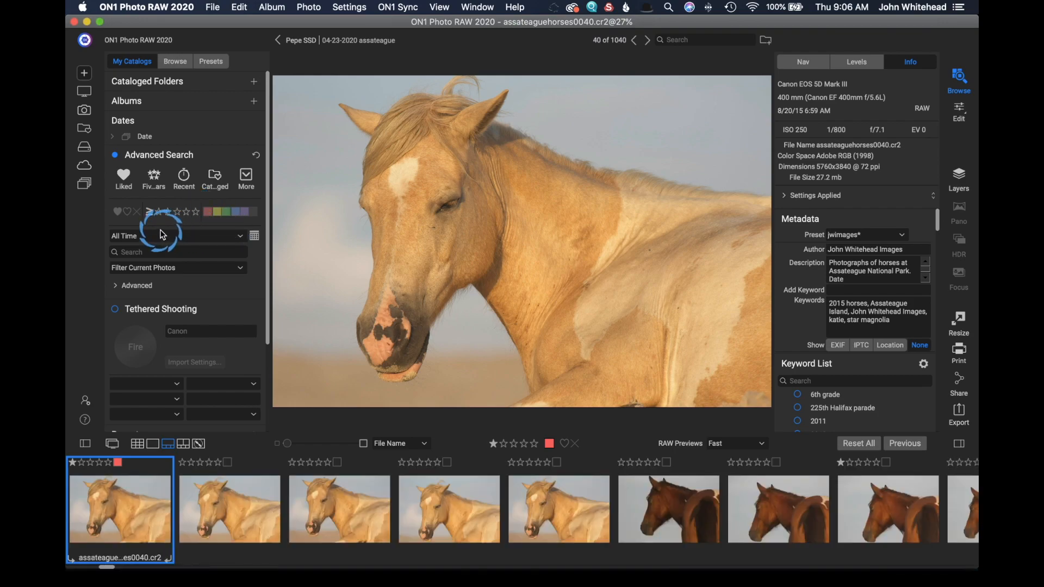
click(159, 214)
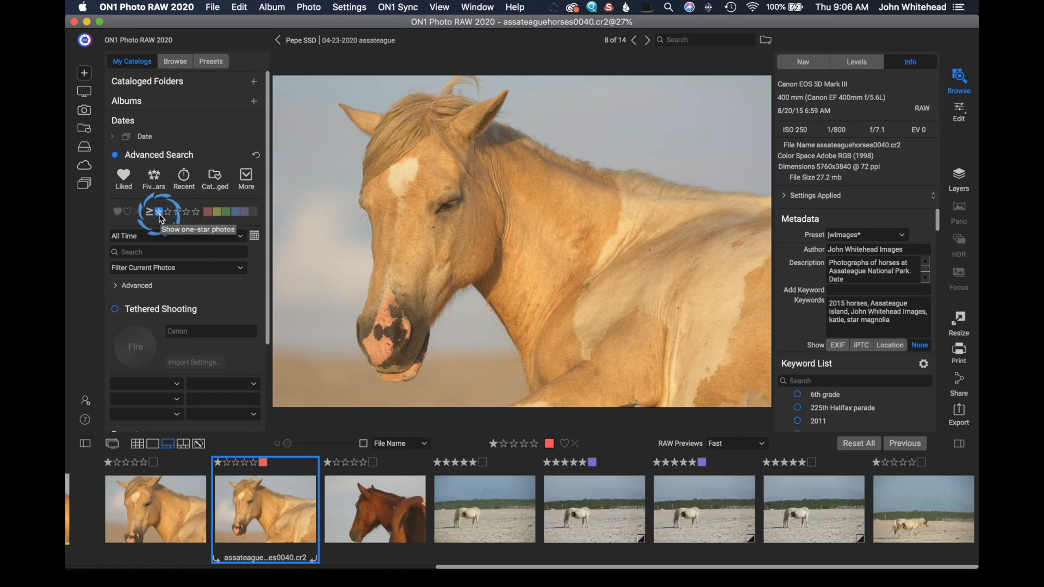
Step: Compare assateaguehorses0039.cr2 with assateaguehorses0040.cr2 and rate assateaguehorses0039.cr2 two stars
click(450, 567)
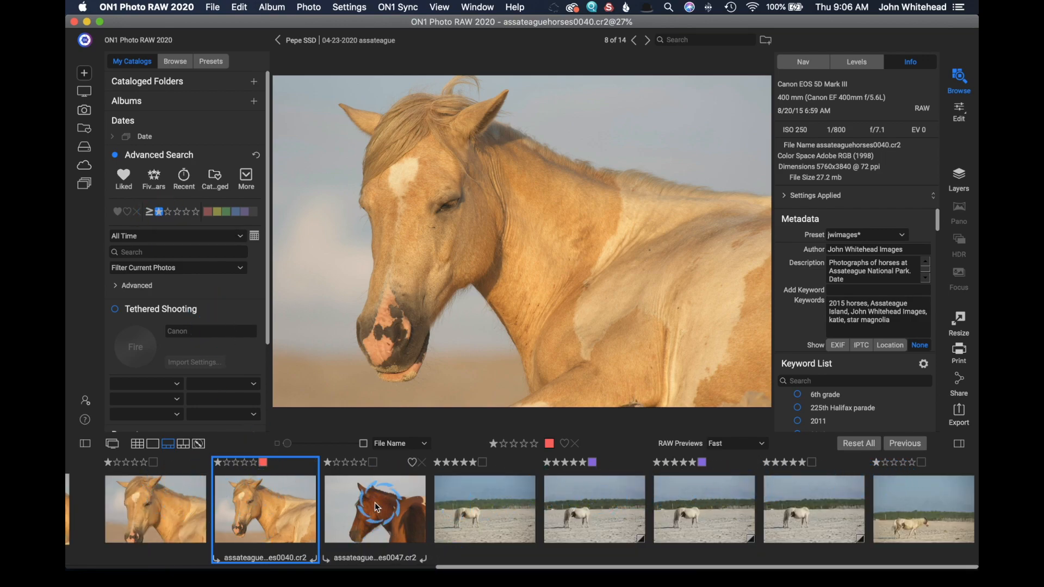
click(243, 495)
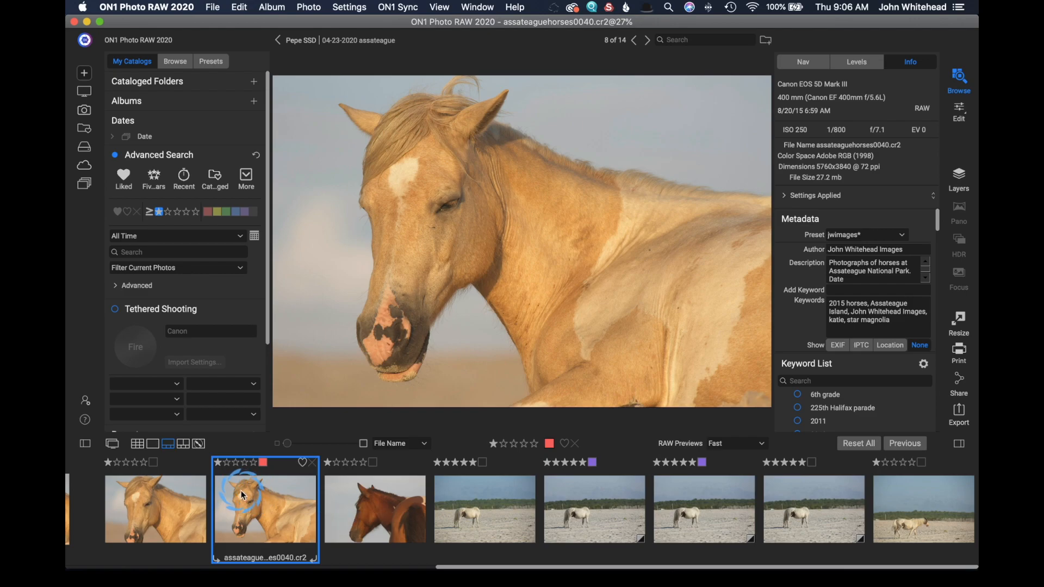
click(136, 518)
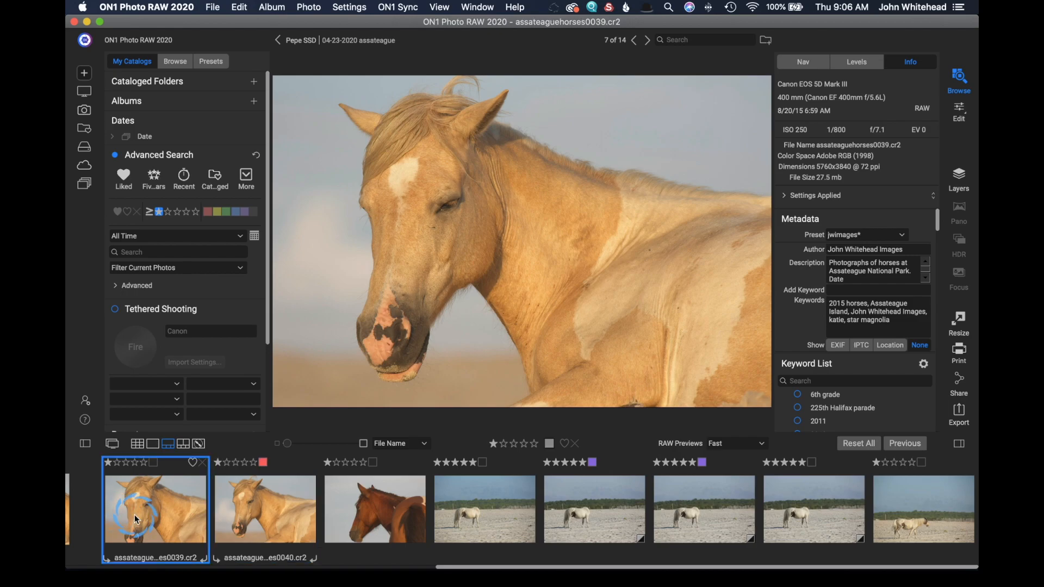
key(Right)
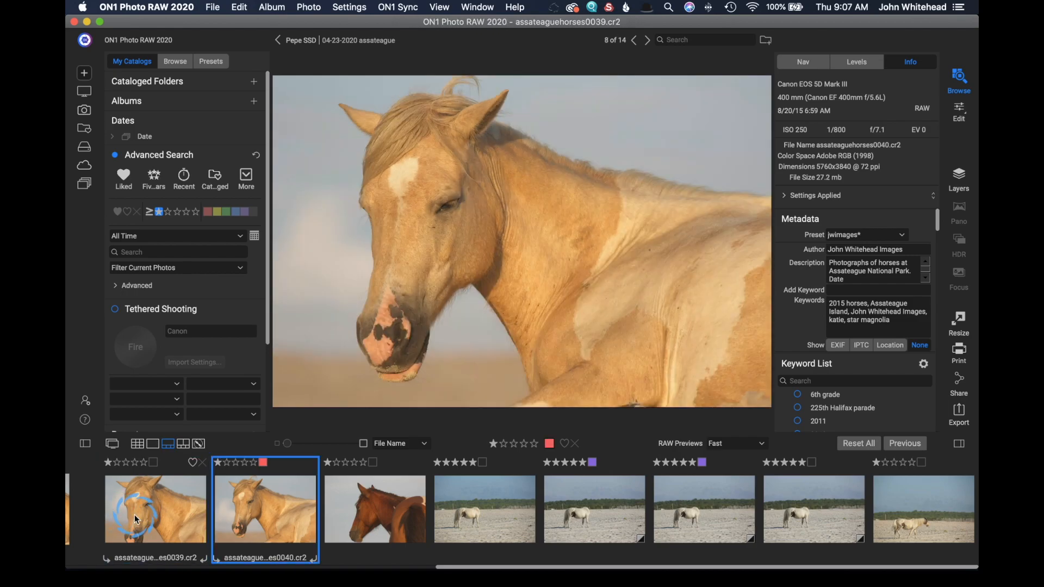
key(Left)
key(2)
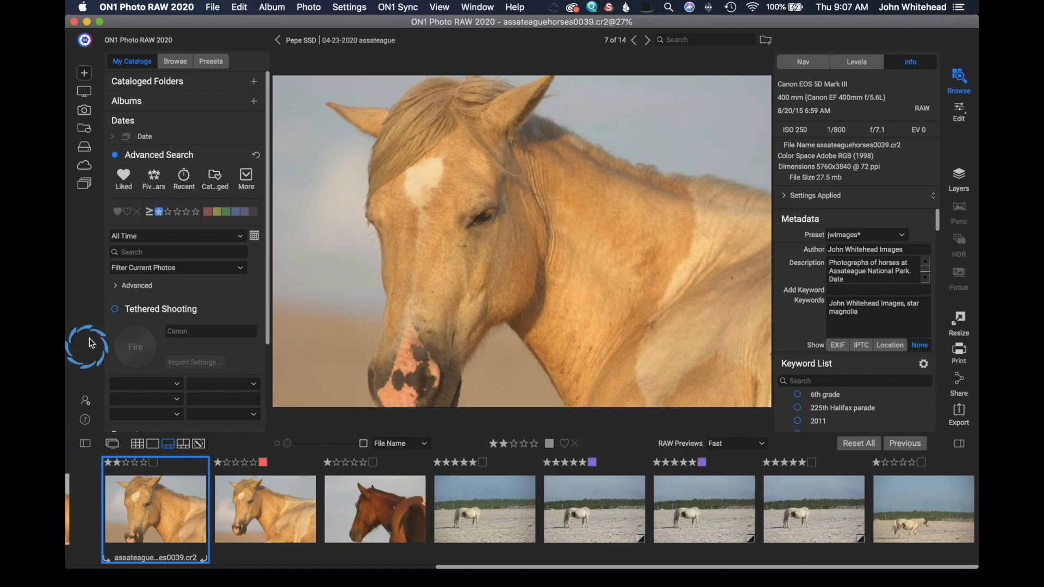
Step: Raise the rating filter to two stars or higher
click(163, 215)
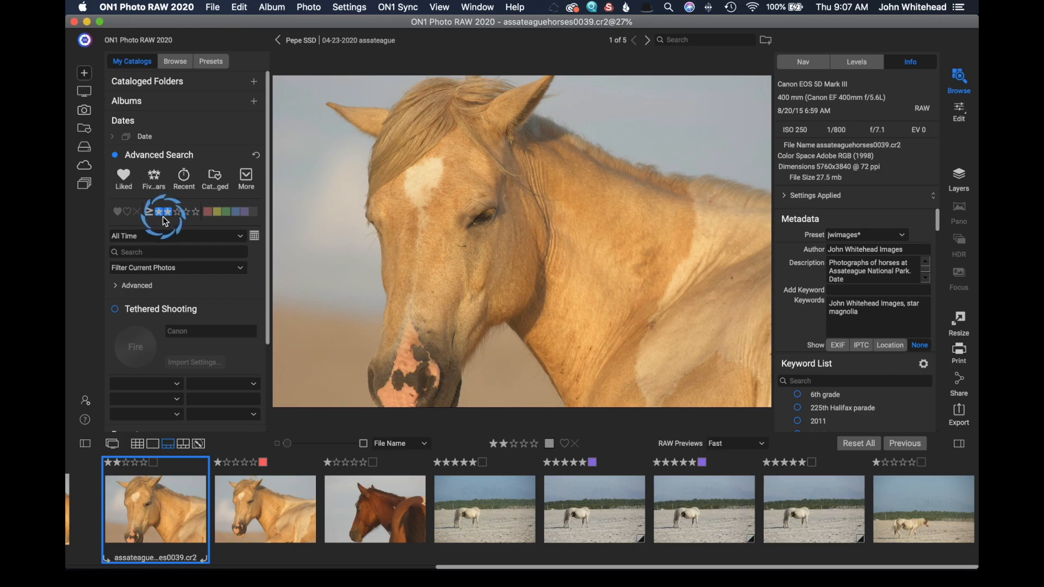
click(196, 451)
click(136, 525)
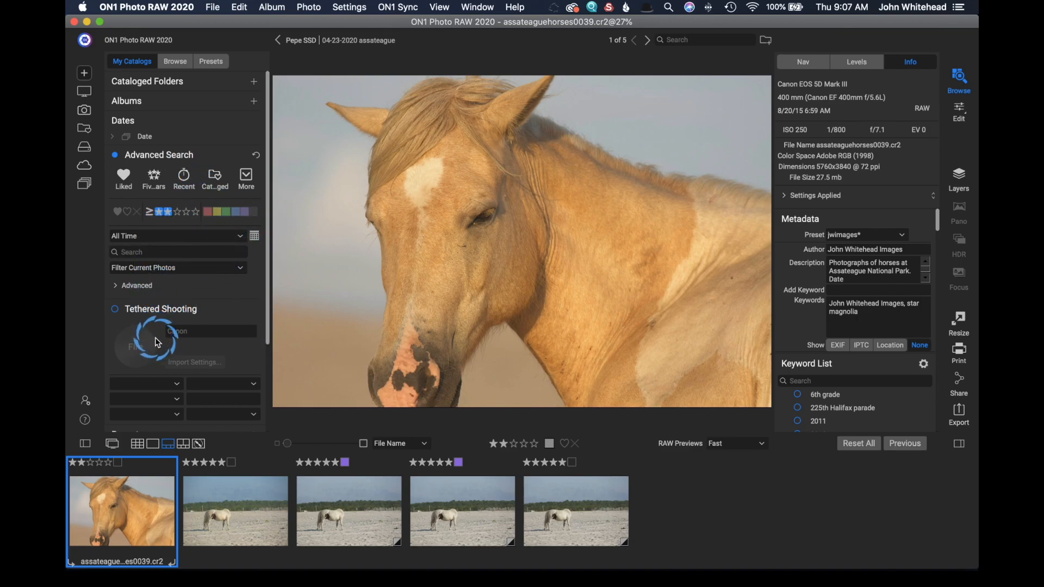
Step: Turn Advanced Search off to see the whole folder, and turn it back on with the two-star filter
click(115, 156)
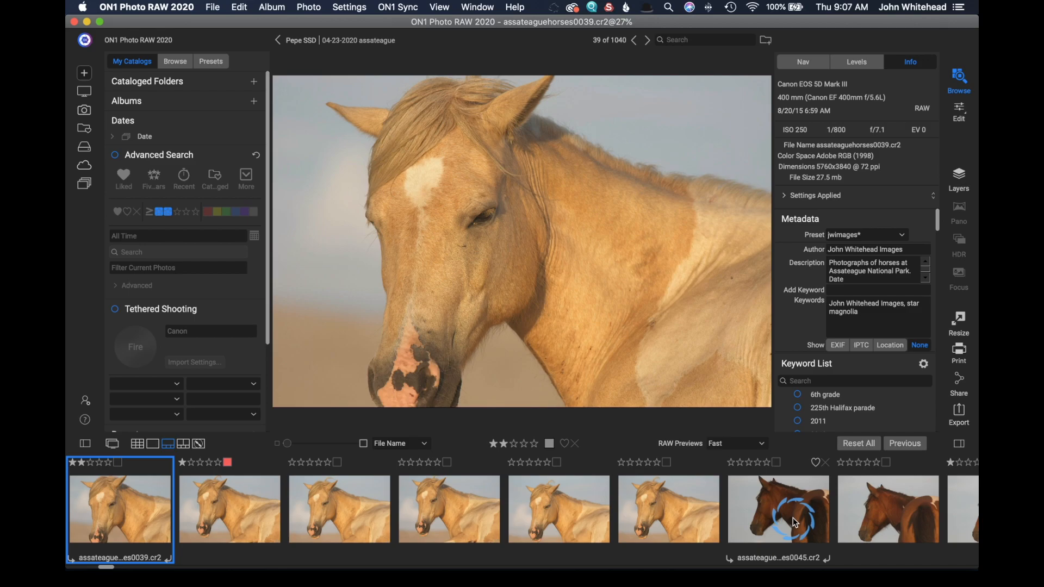
click(115, 158)
click(399, 539)
click(382, 526)
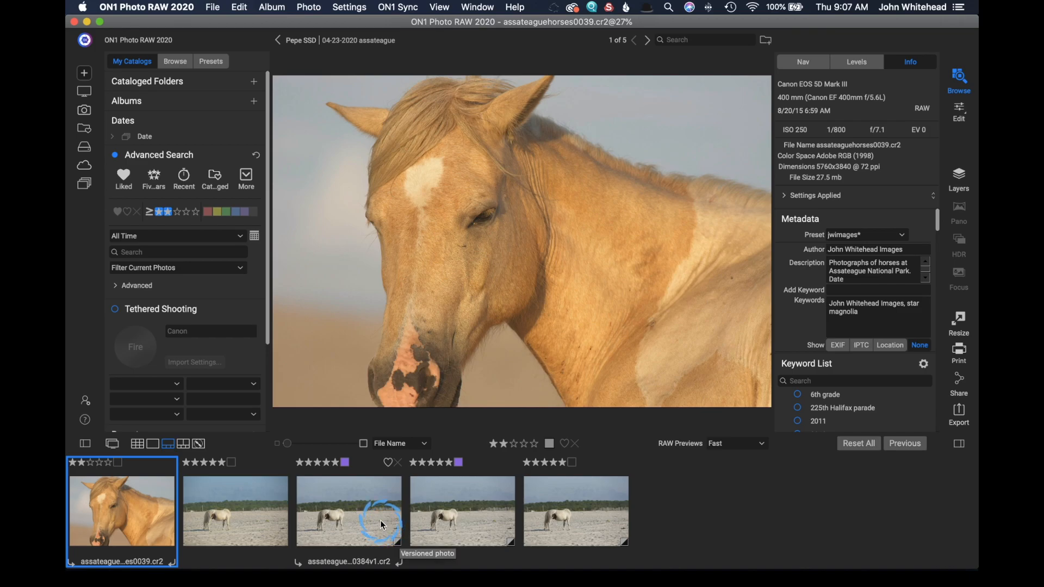
Step: Create an album named Horses that includes the selected assateaguehorses0039.cr2
click(370, 155)
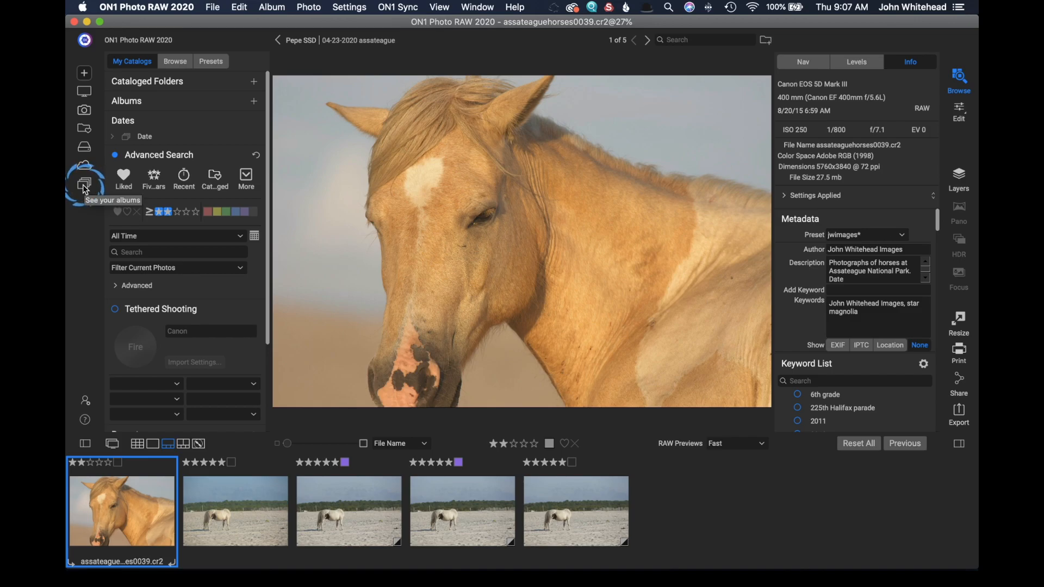
click(272, 6)
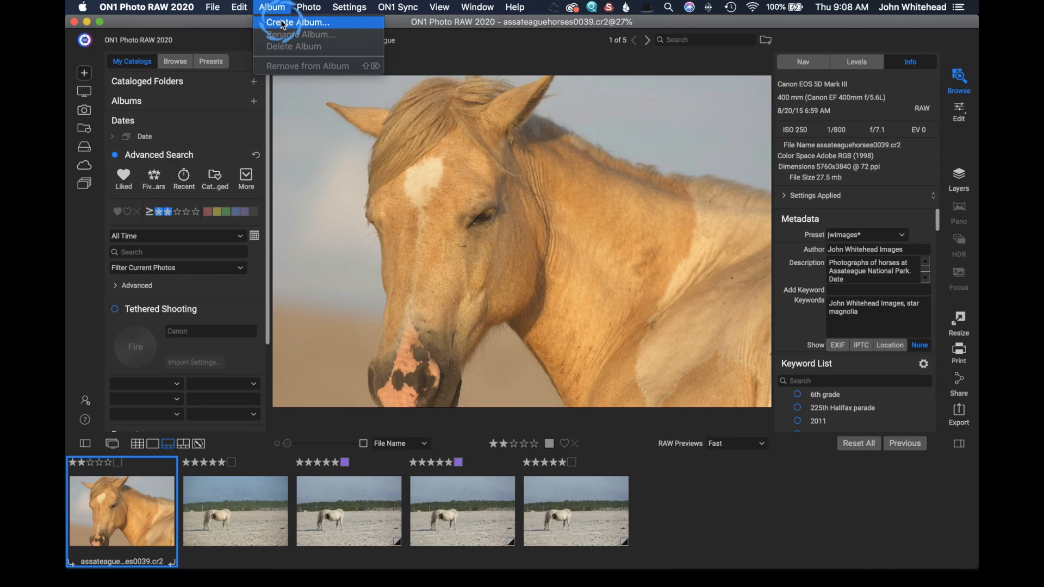
click(283, 24)
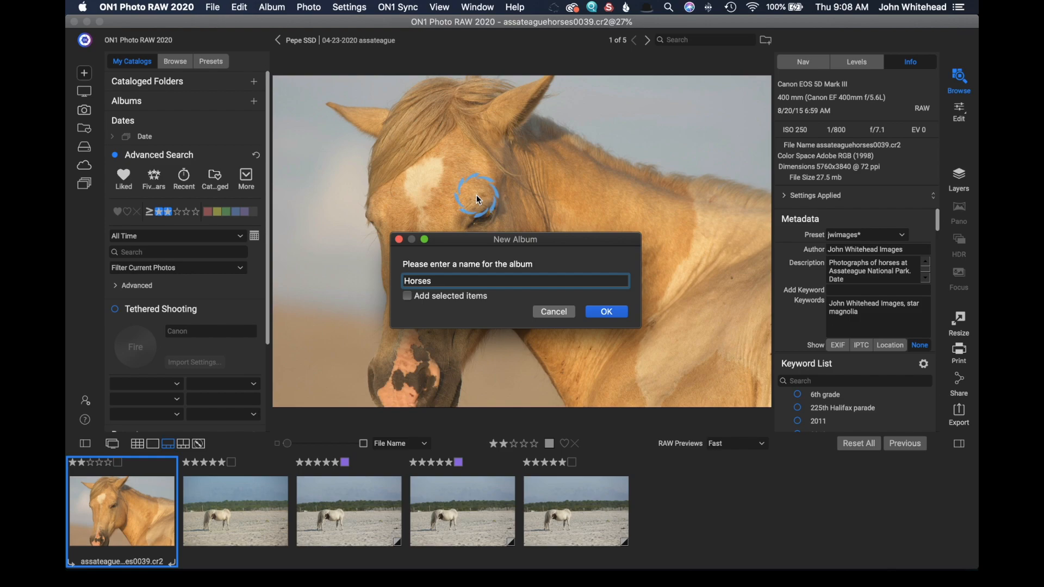
click(408, 299)
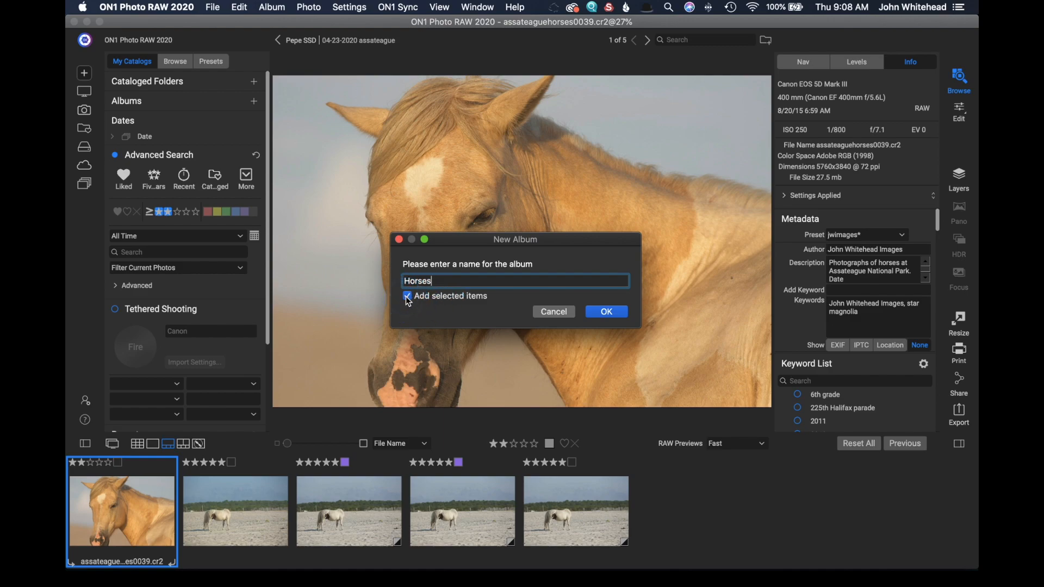
key(Return)
Step: Open the Horses album from the albums overview to check its contents
click(85, 190)
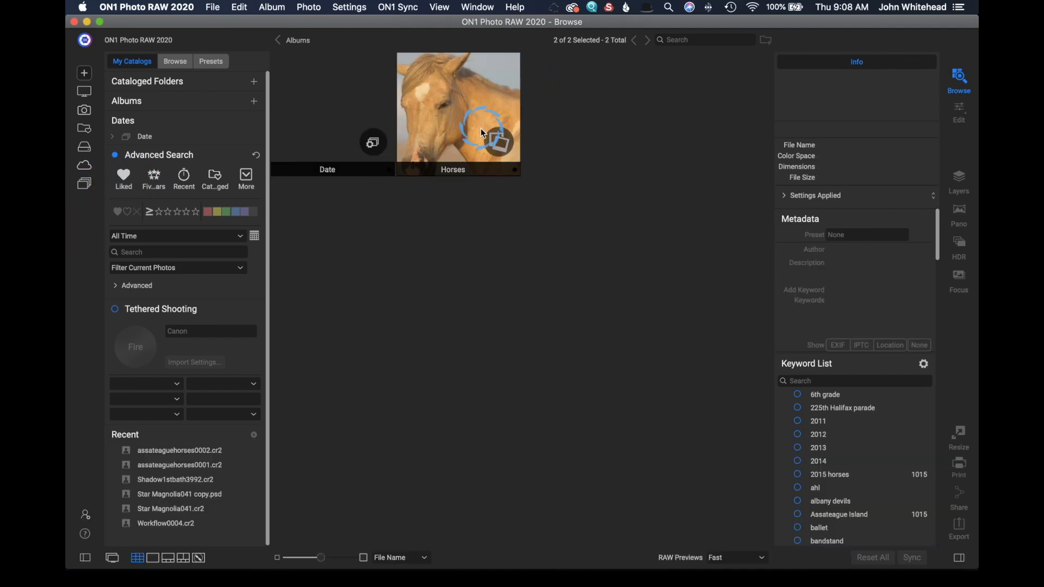
click(483, 135)
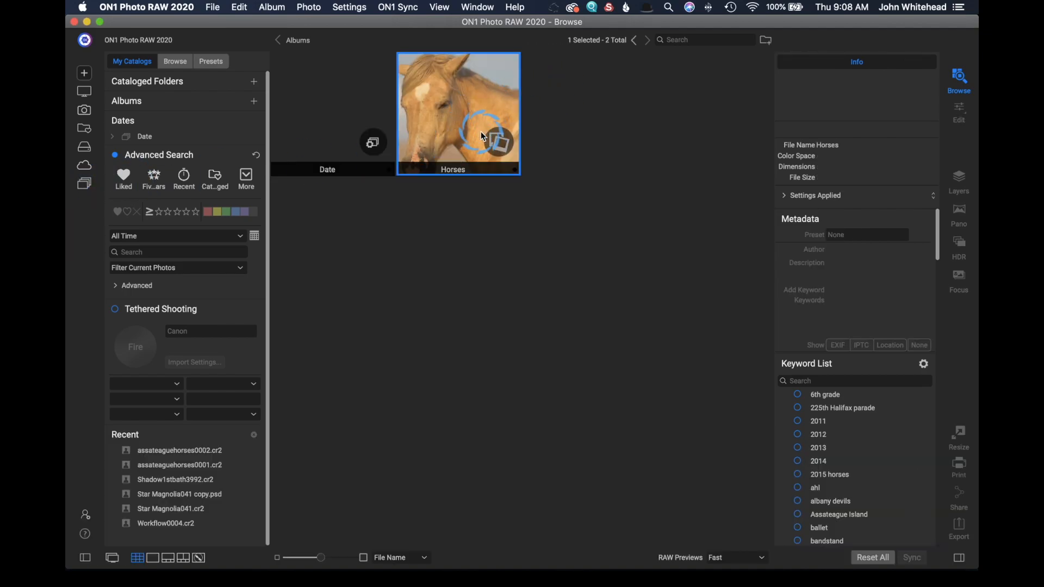
double_click(481, 136)
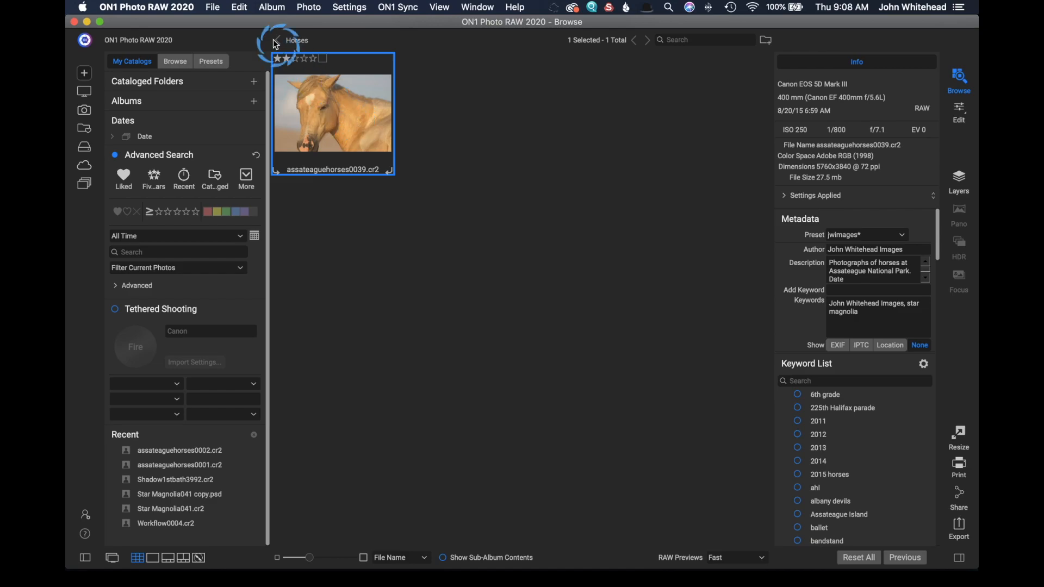
Step: Filter the 04-23-2020 assateague folder to photos rated one star or higher and select all of them
click(205, 83)
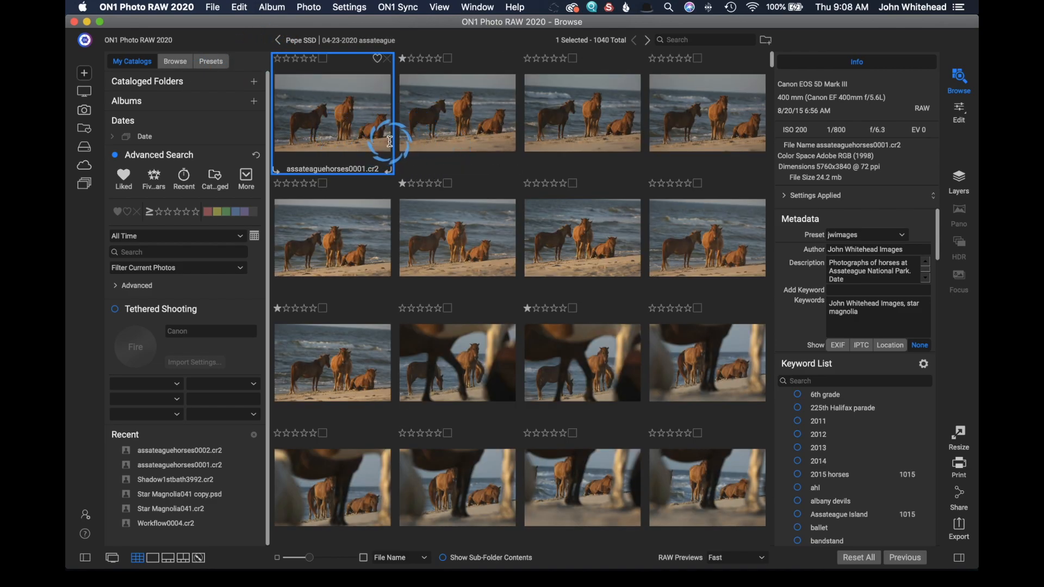
click(159, 213)
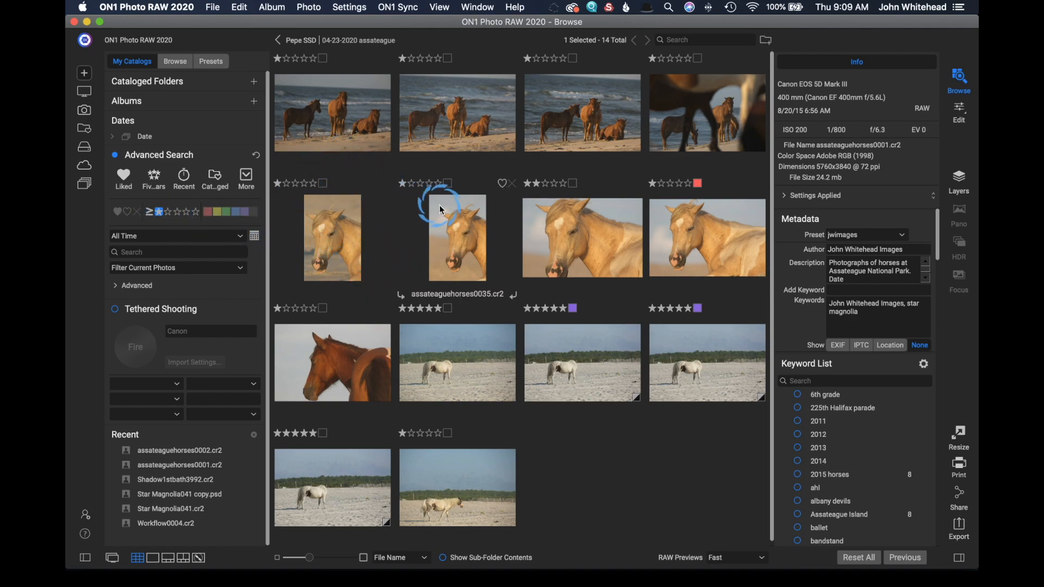
click(455, 123)
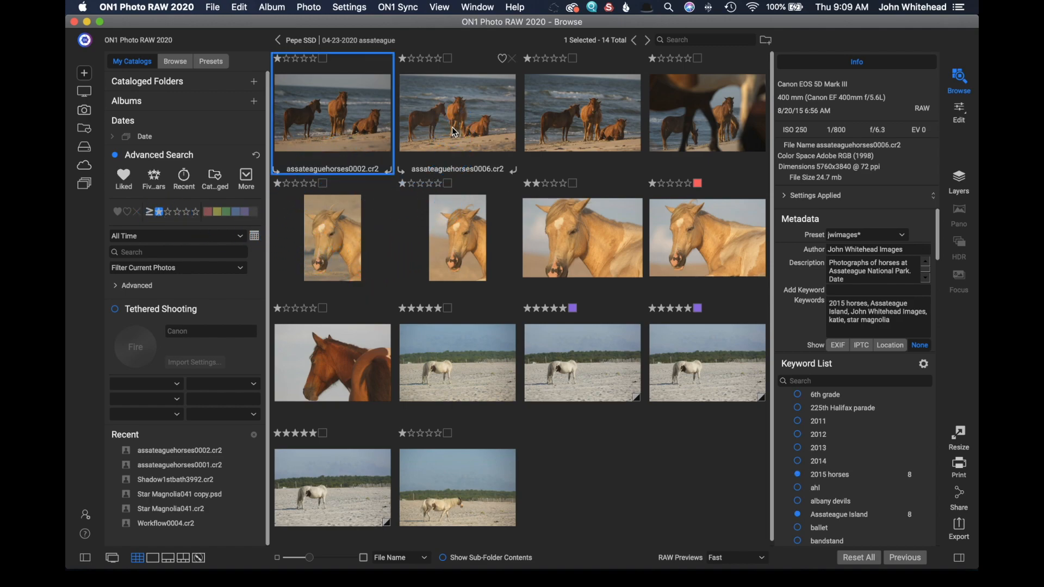
shift+click(566, 122)
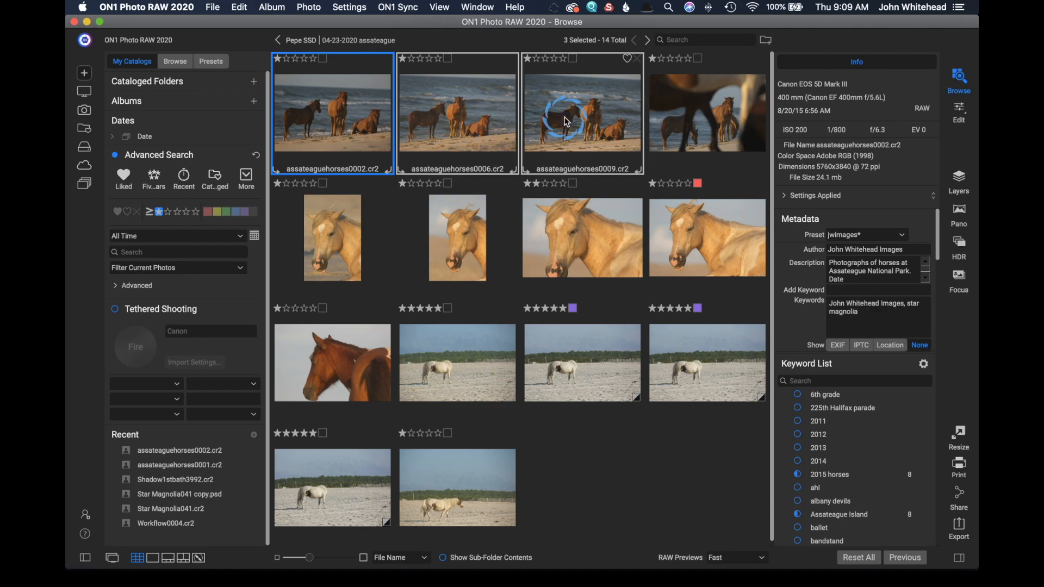
key(super+a)
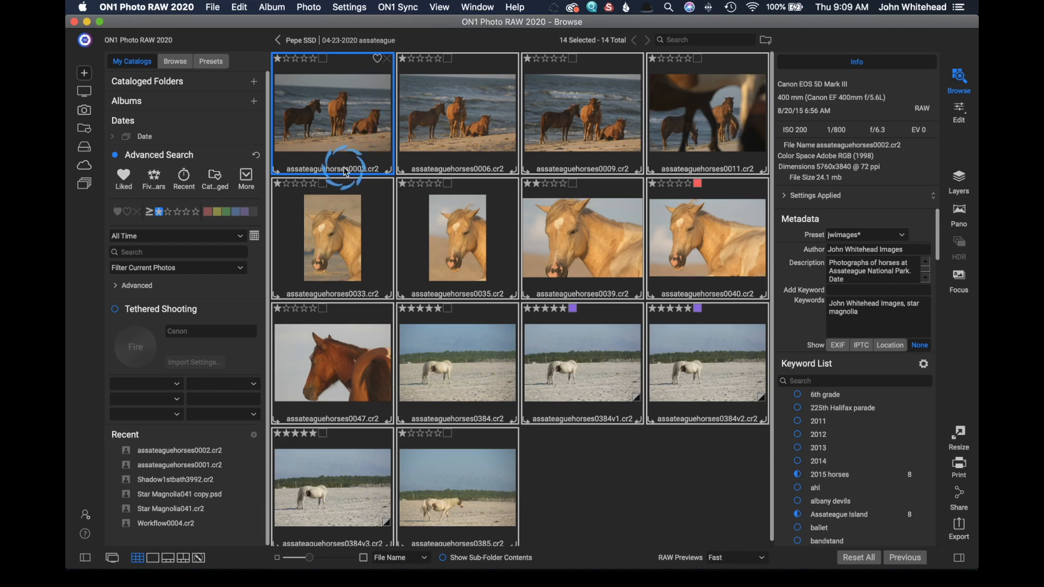
Step: Add all the selected photos rated one star or higher to the existing Horses album
click(285, 5)
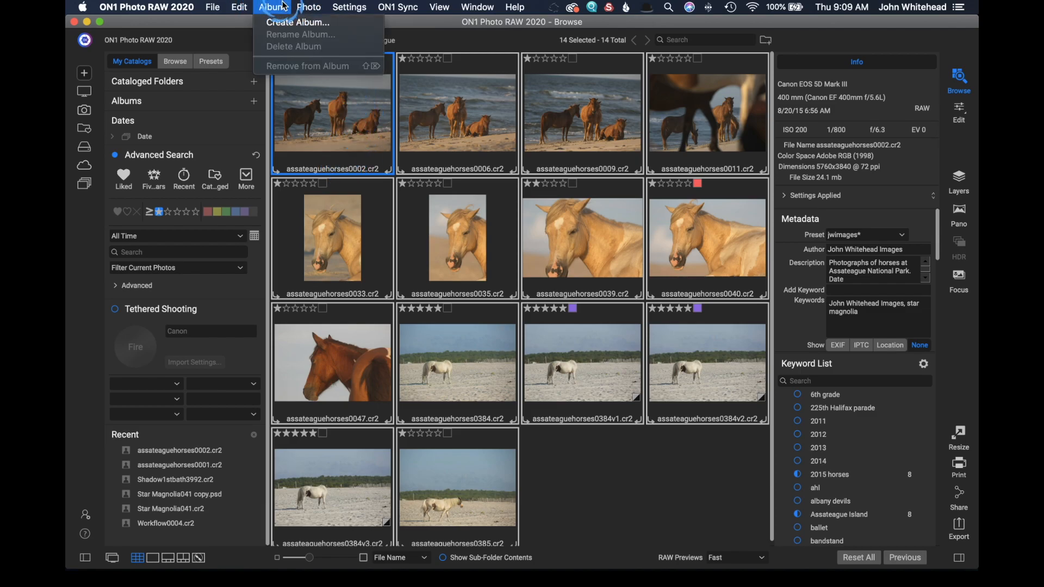
click(370, 128)
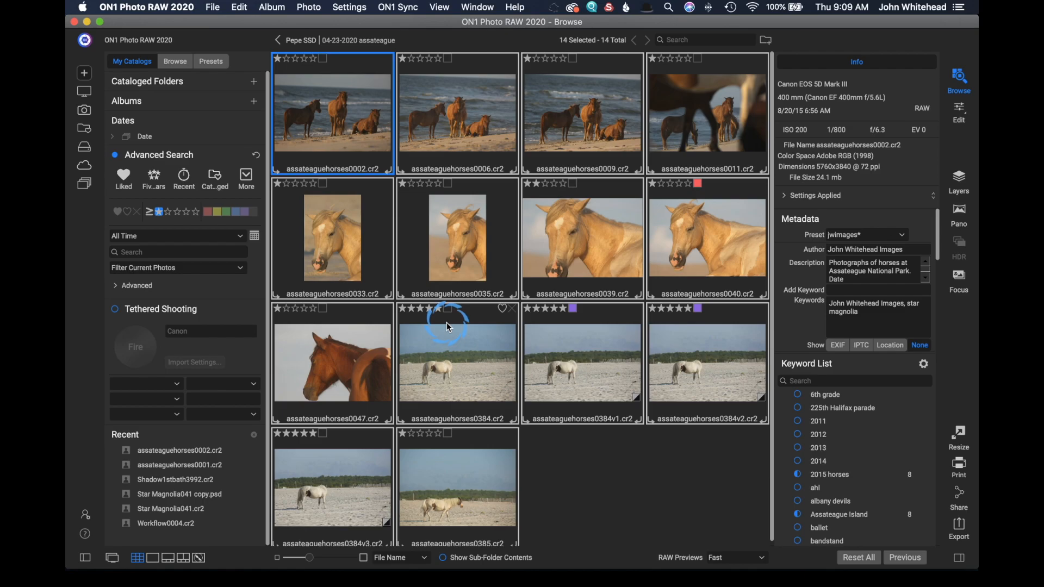
right_click(354, 121)
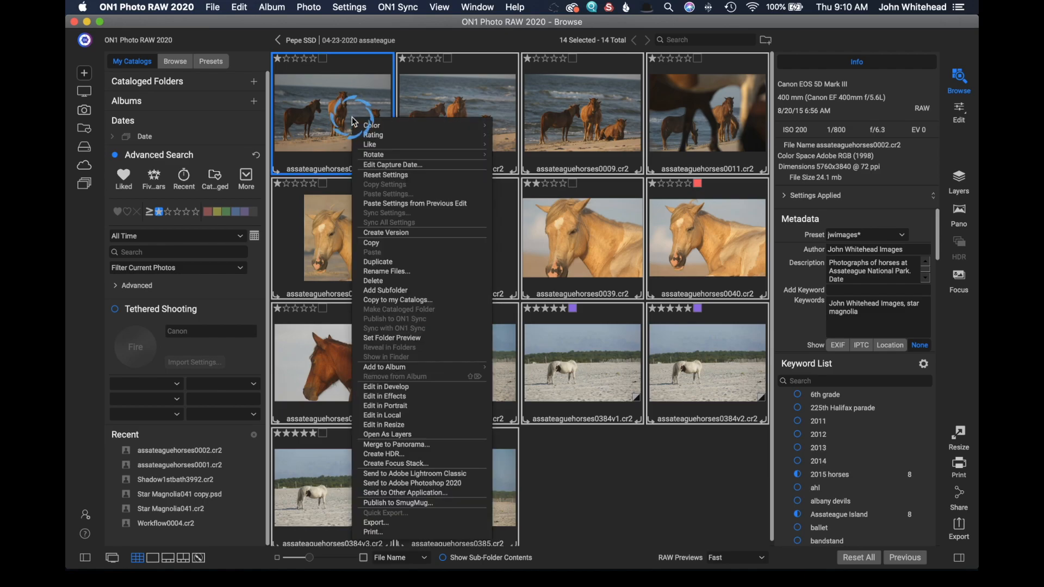
mouse_move(379, 127)
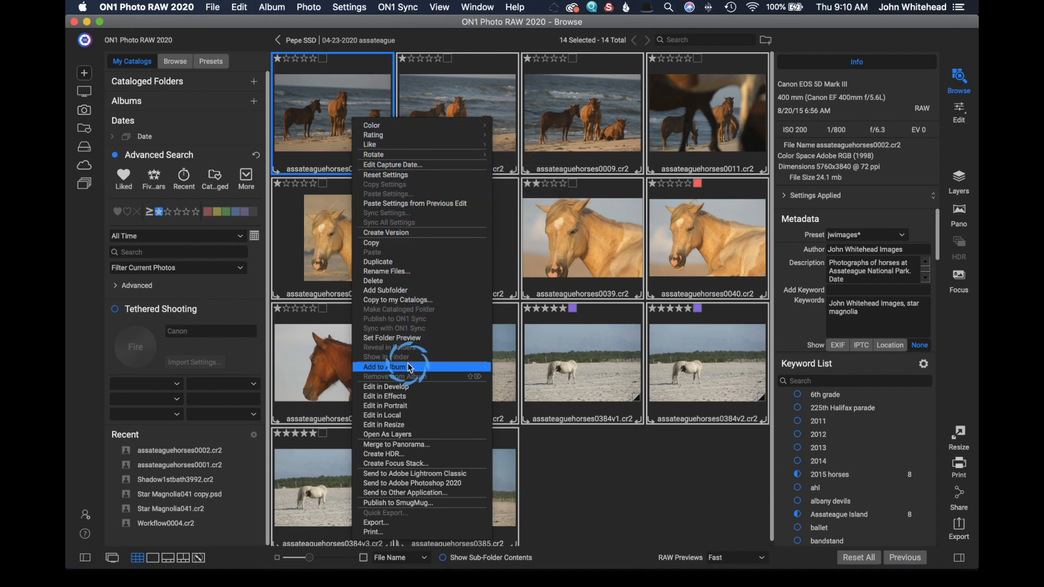
mouse_move(410, 368)
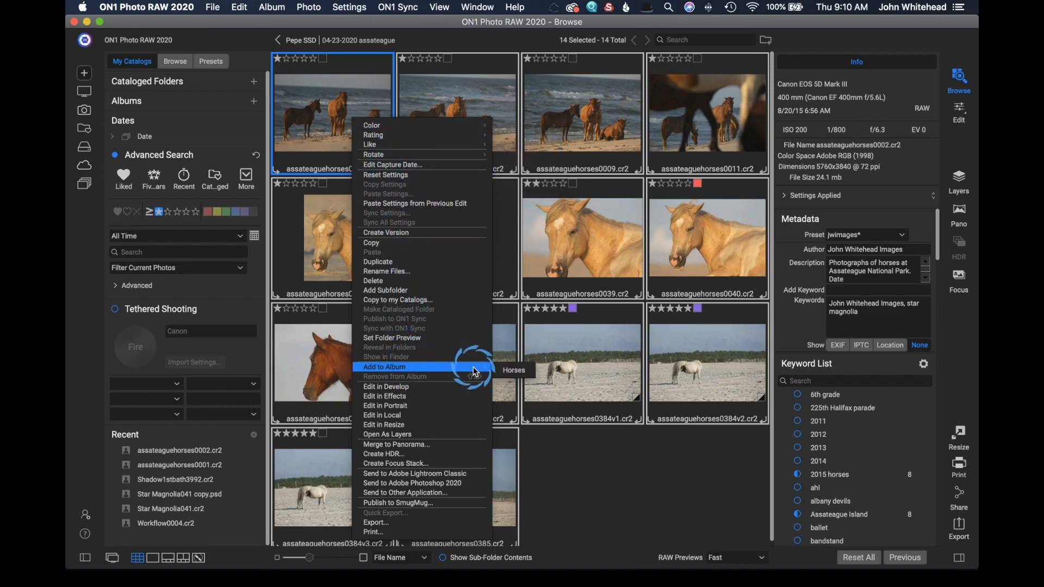
click(522, 373)
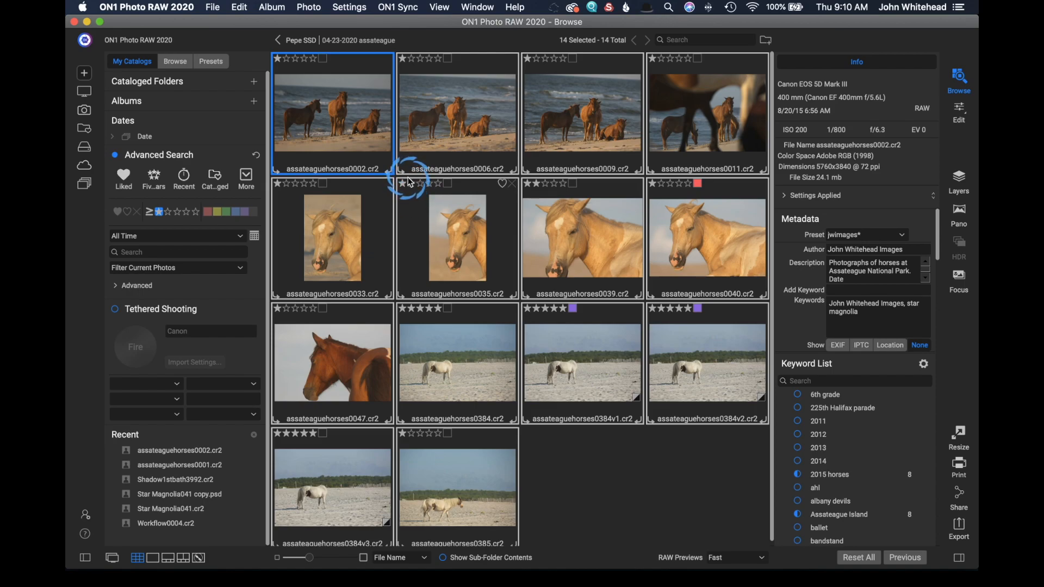
Step: Open the Horses album from the albums overview and open assateaguehorses0002.cr2 in the Edit module
click(82, 188)
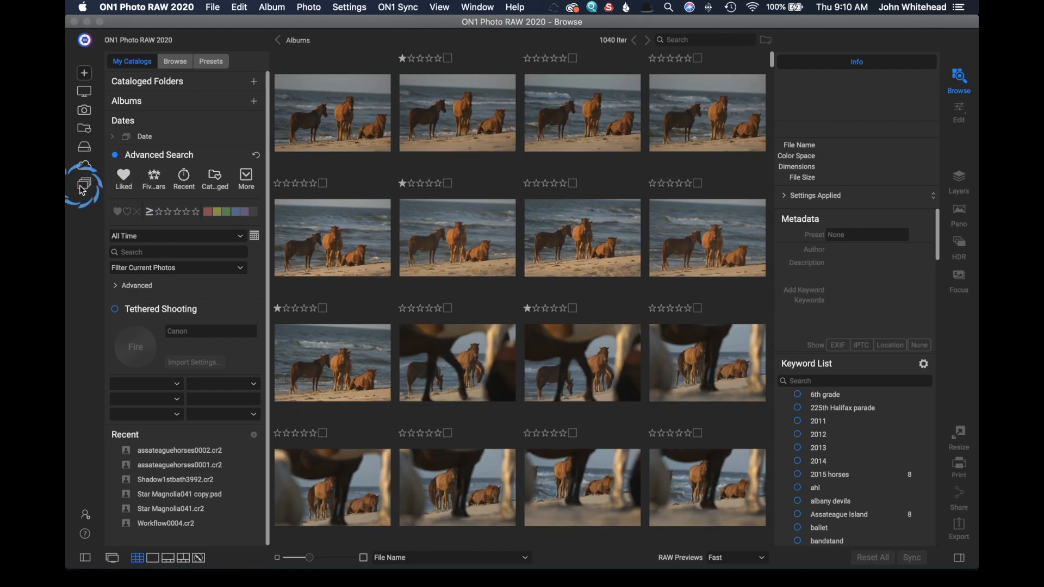
double_click(476, 114)
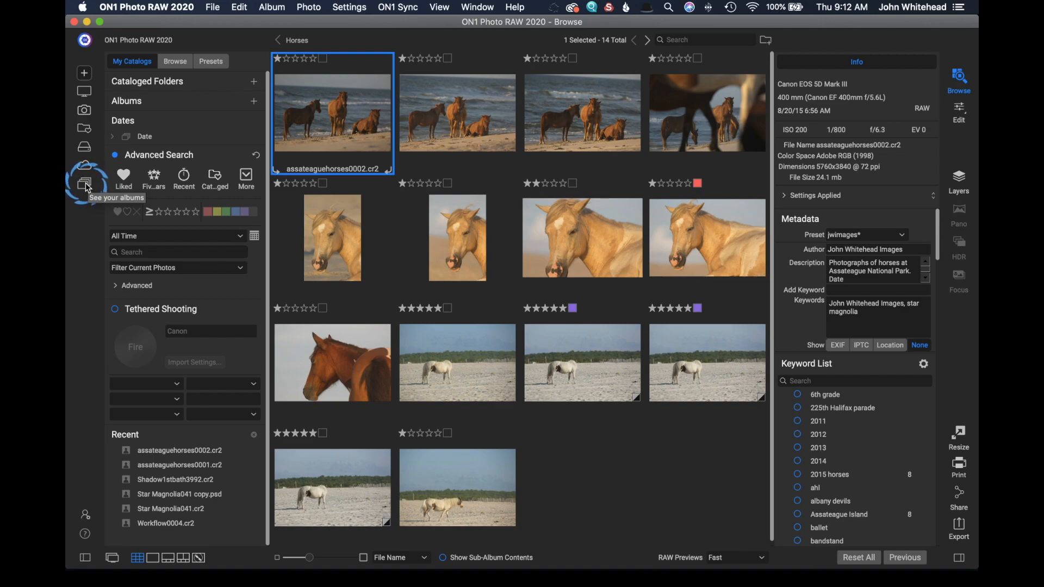
click(366, 264)
click(86, 187)
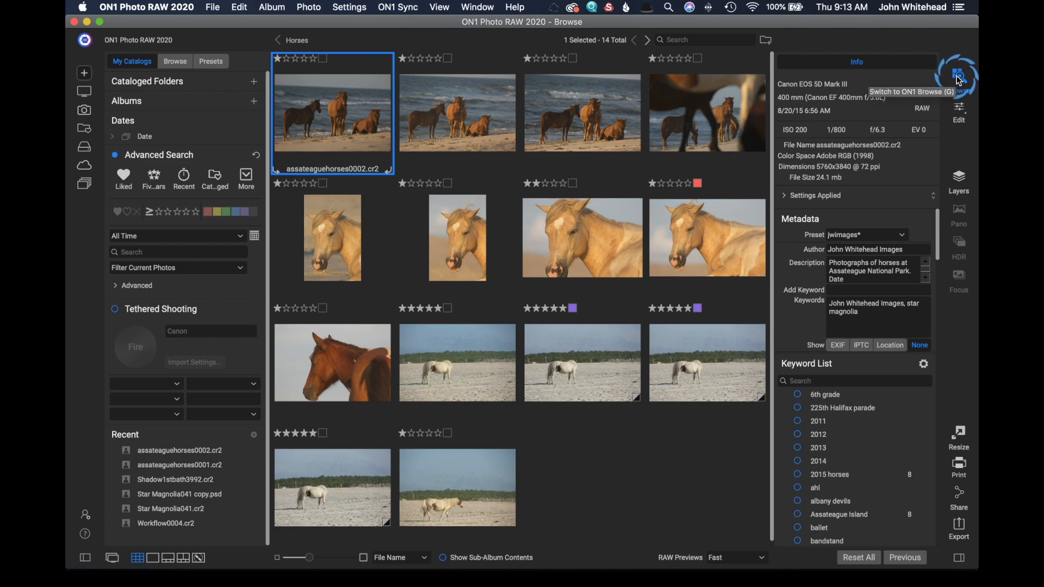
click(960, 112)
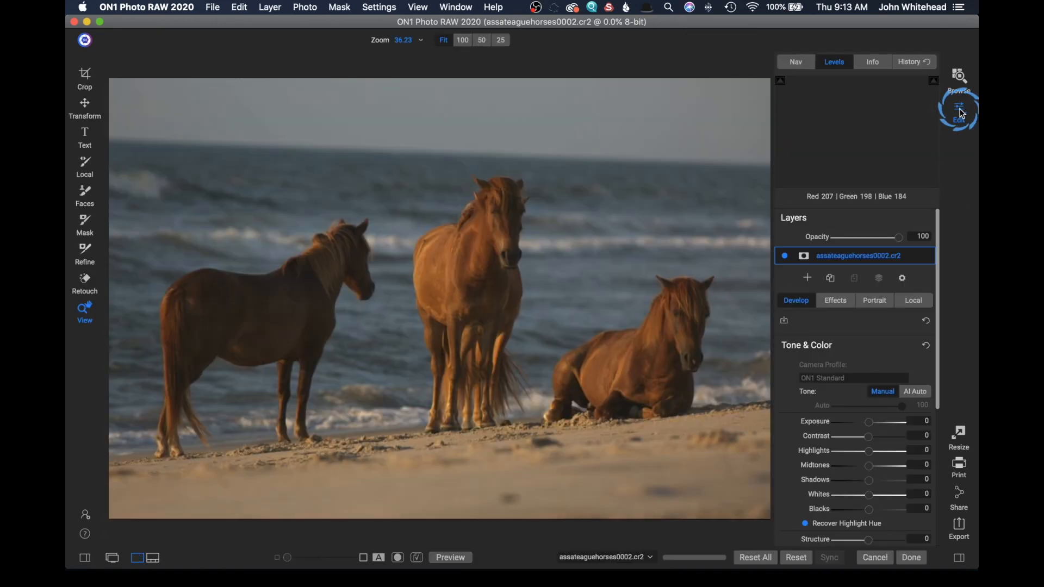